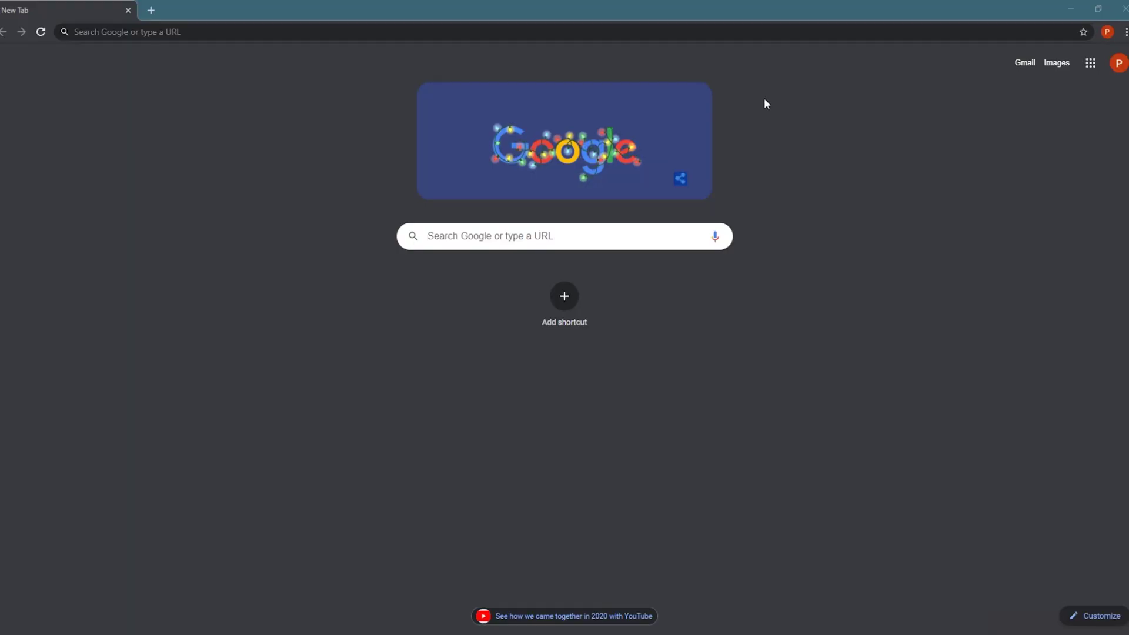
- Load analytics.google.com and start the measurement setup
left_click(325, 30)
type("analytics.google.com")
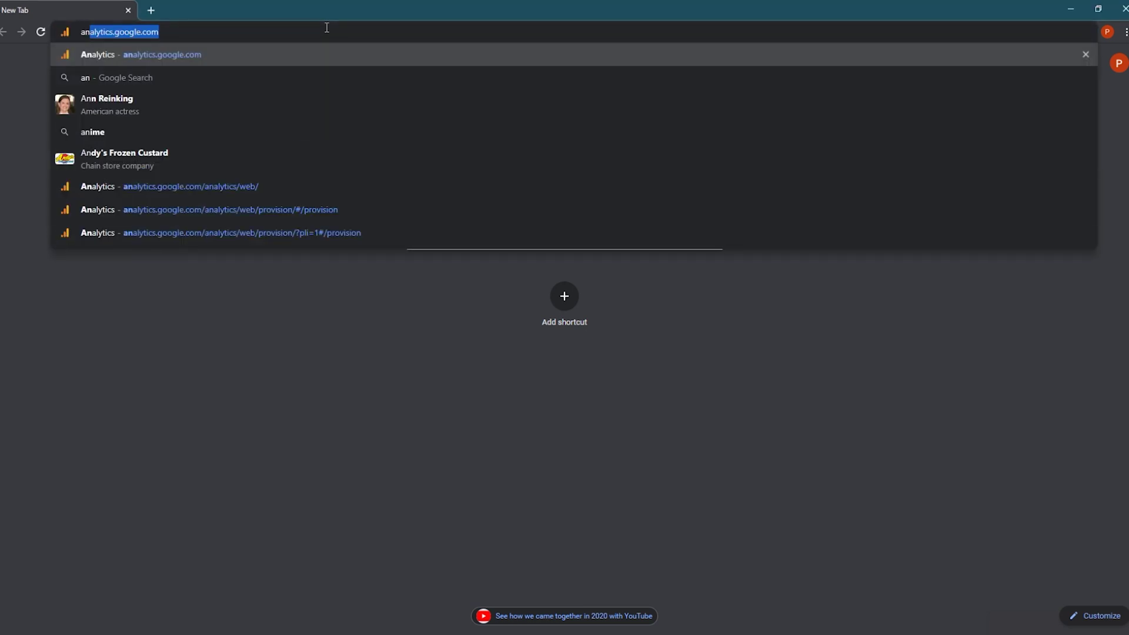
key("Return")
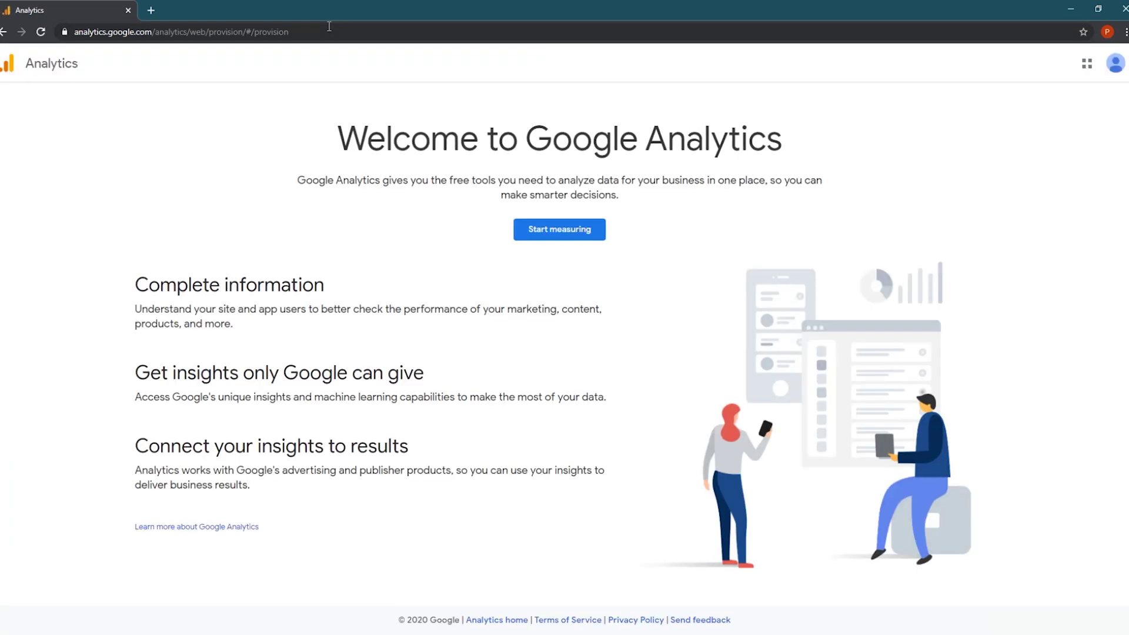
left_click(541, 233)
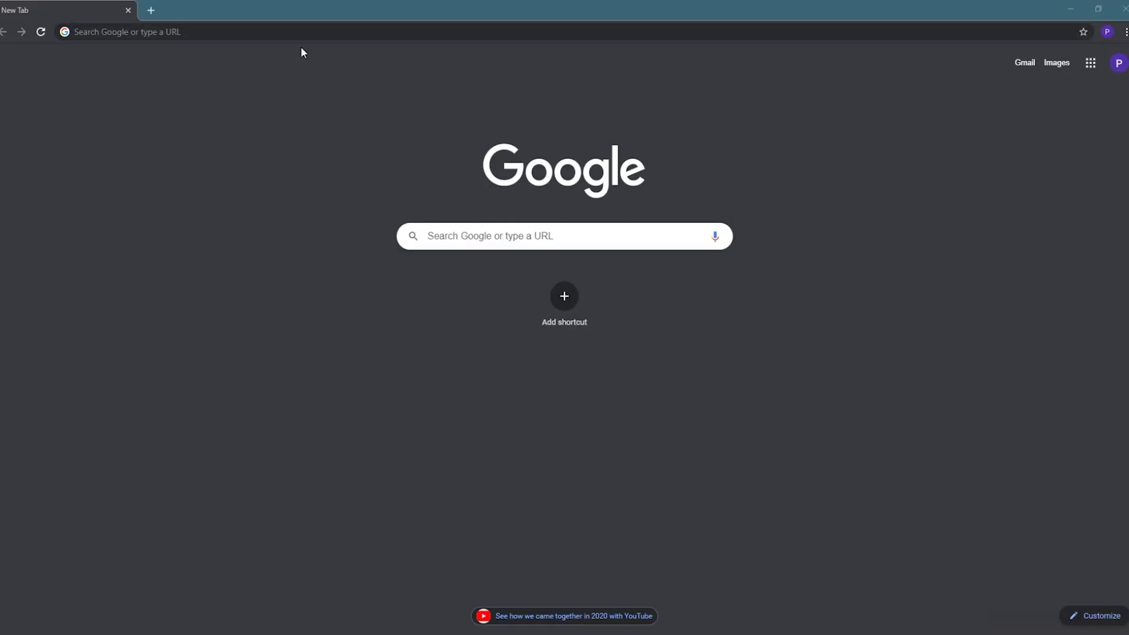
- Reload Google Analytics, go to Admin, and start creating a new account
left_click(284, 31)
type("a")
key("Return")
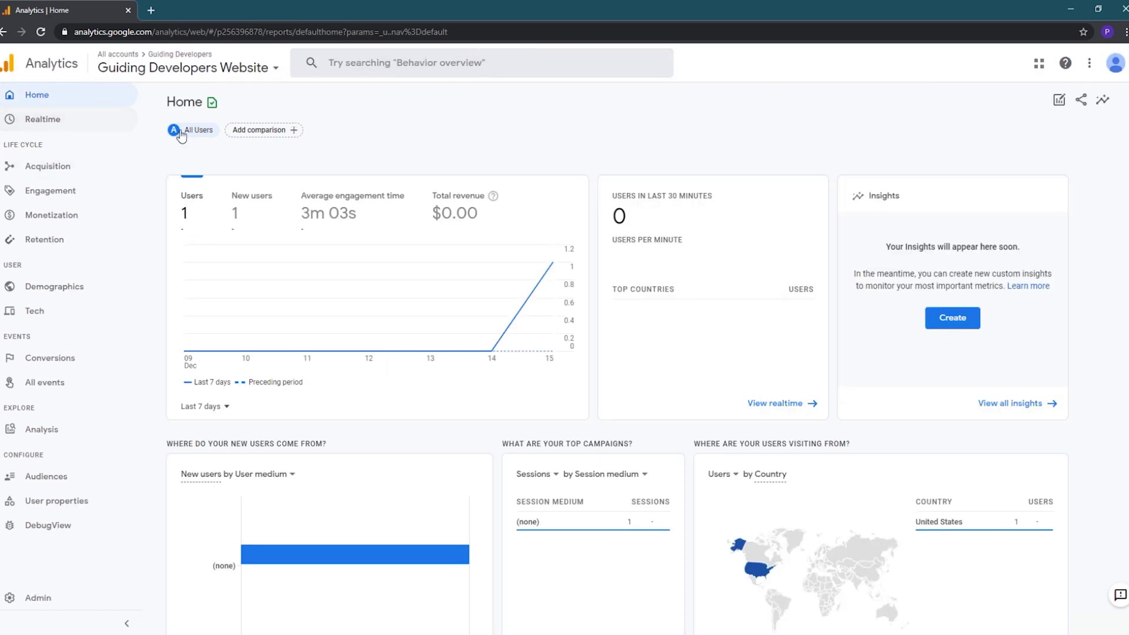
left_click(36, 604)
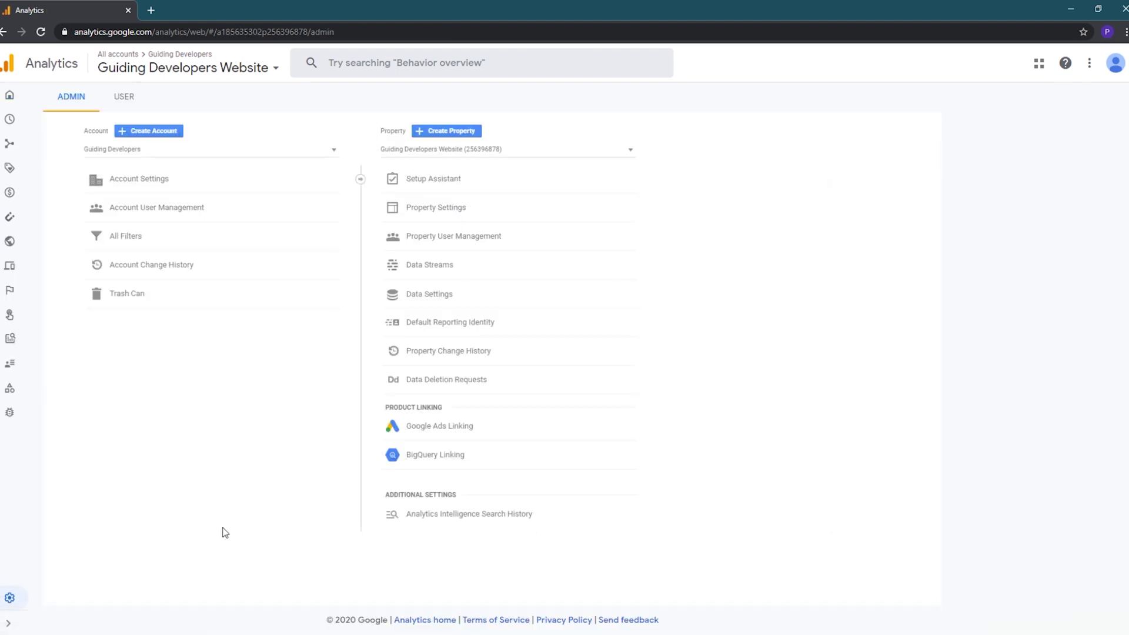
left_click(140, 134)
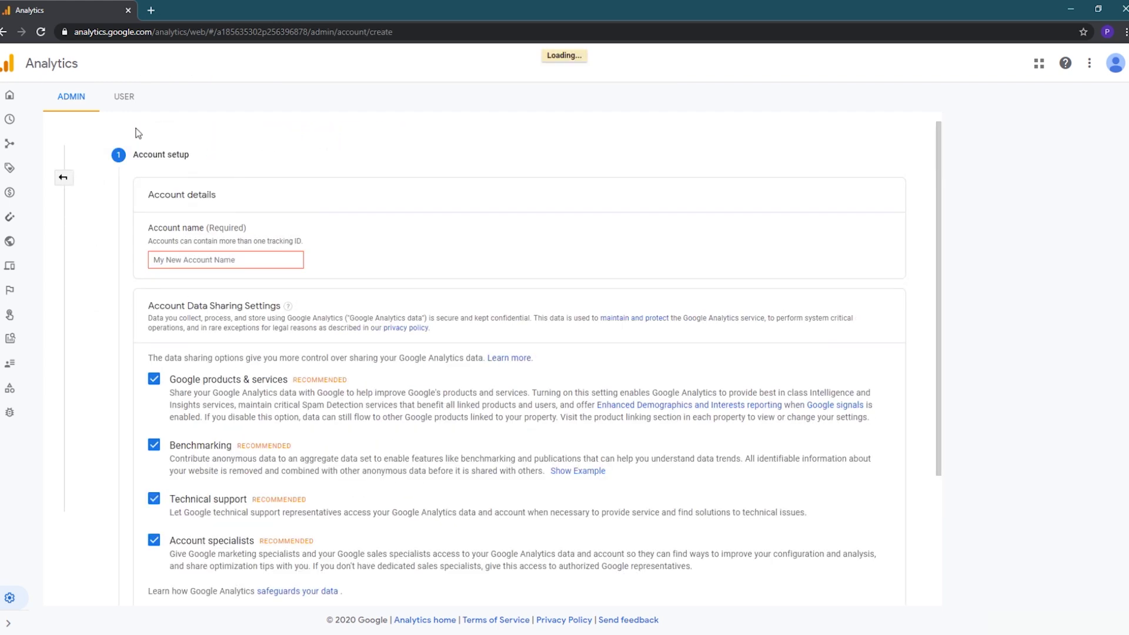
- Name the account 'Guiding Developers Demo', disable Google products, Benchmarking, Technical support and Account specialists sharing, then continue
left_click(202, 260)
type("Guiding Developers Demo")
scroll(336, 294, "down", 2)
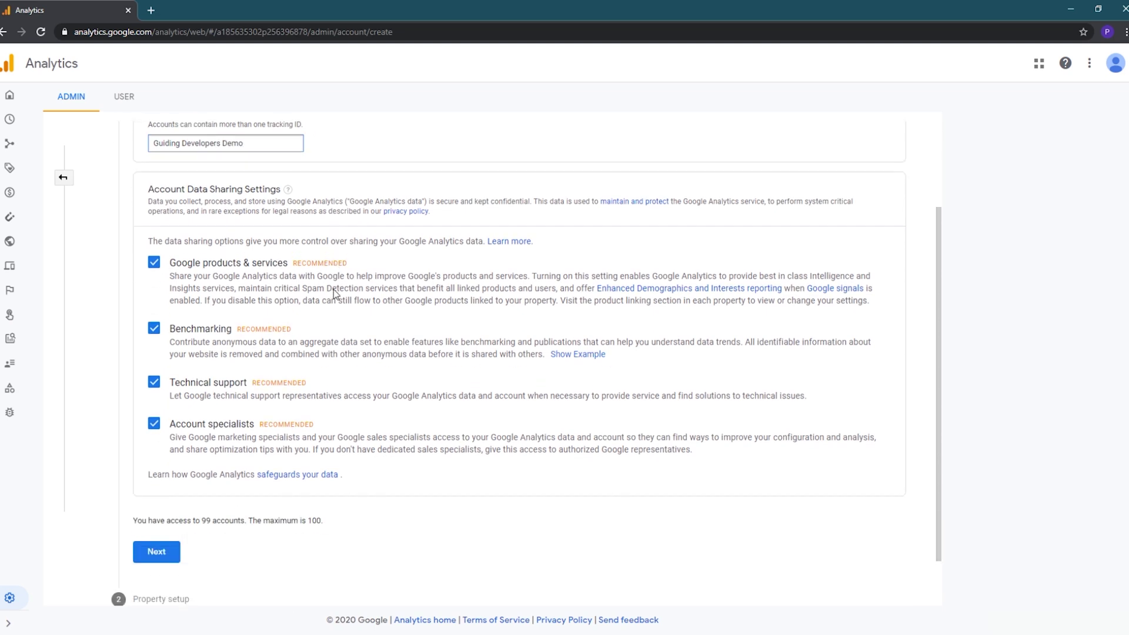
left_click(154, 257)
left_click(154, 322)
left_click(154, 376)
left_click(154, 418)
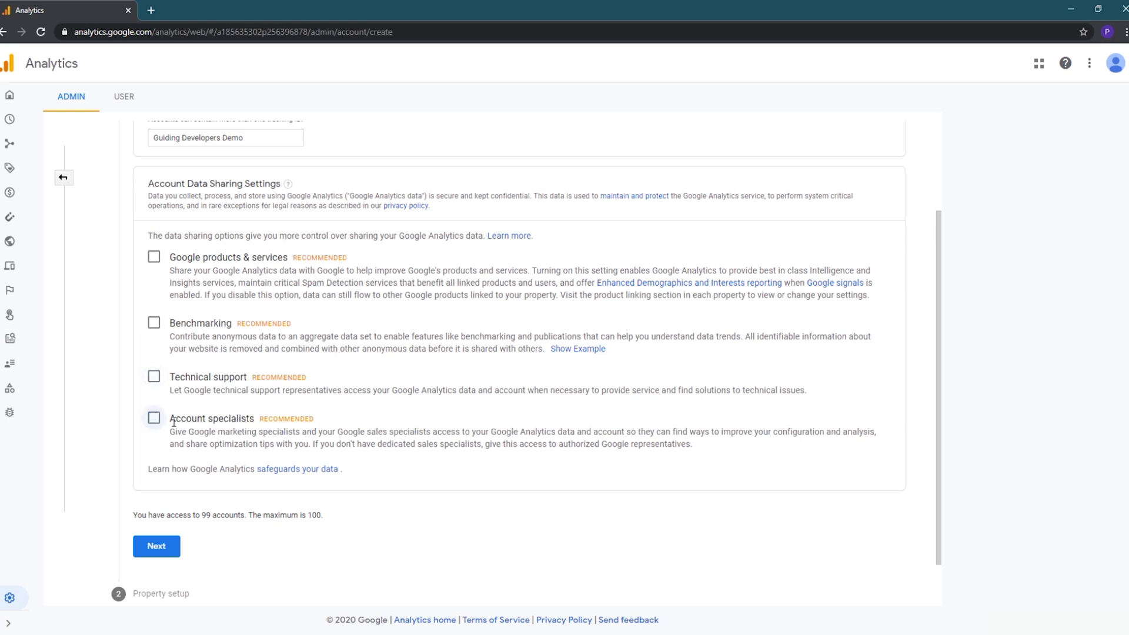
left_click(156, 546)
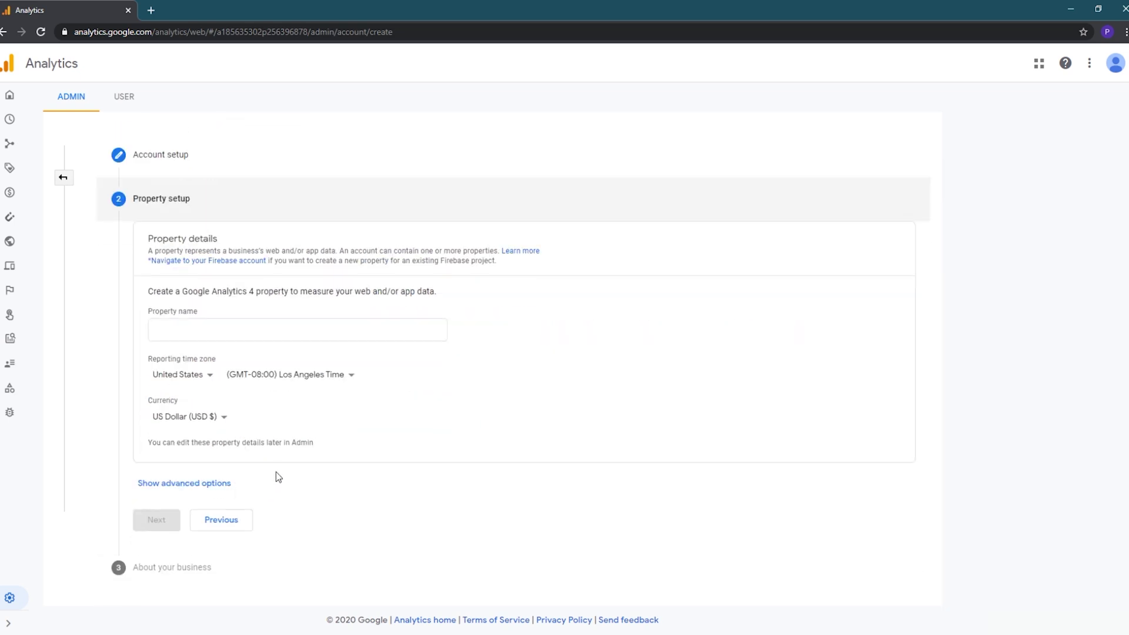
- Name the property 'Guiding Developers Demo' with Chicago Time as the reporting time zone
left_click(225, 329)
type("Gu")
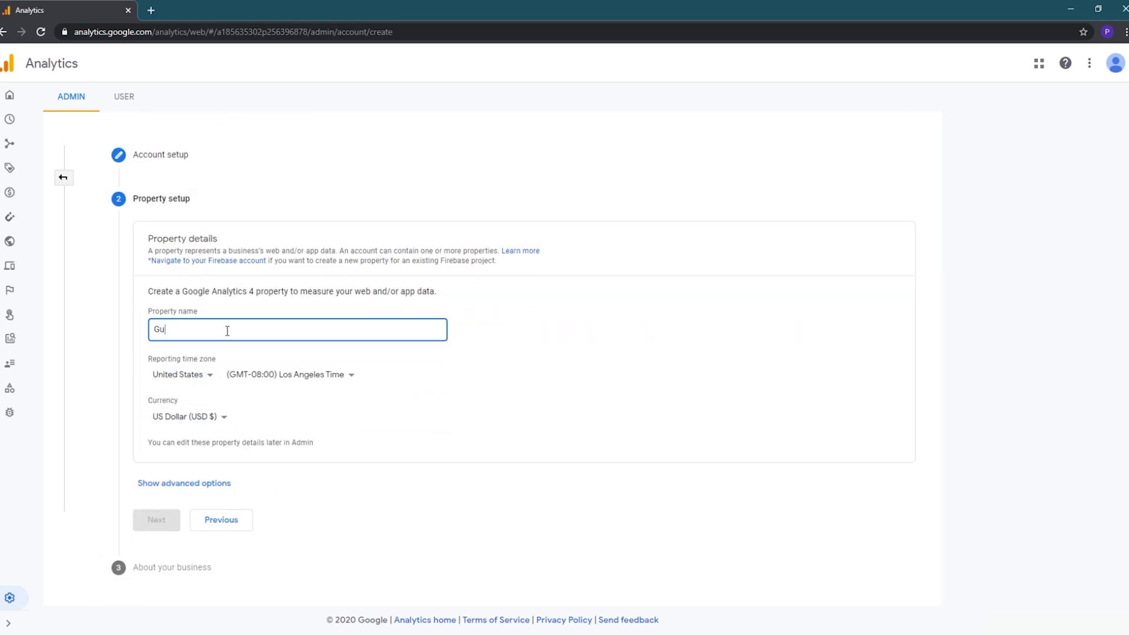
type("iding Developers Demo")
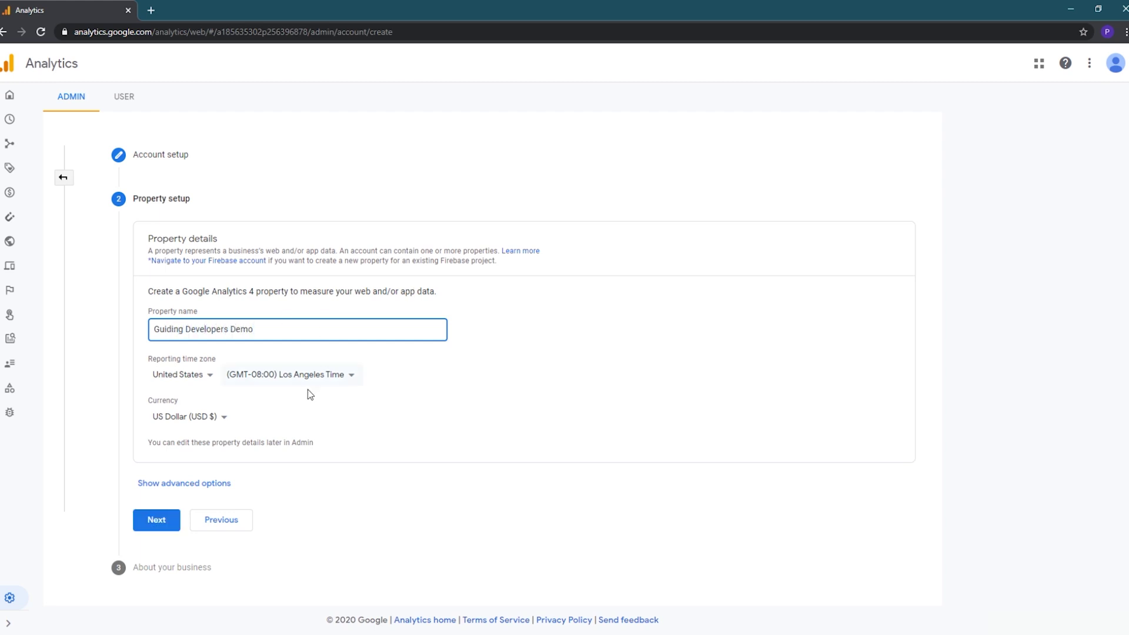
left_click(312, 378)
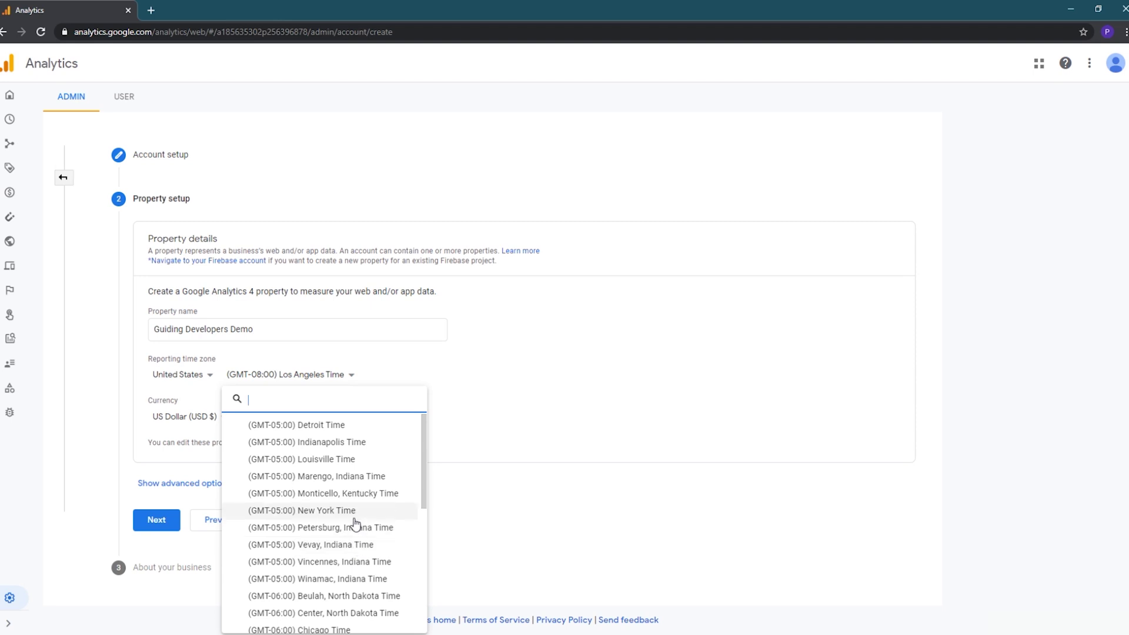
left_click(306, 627)
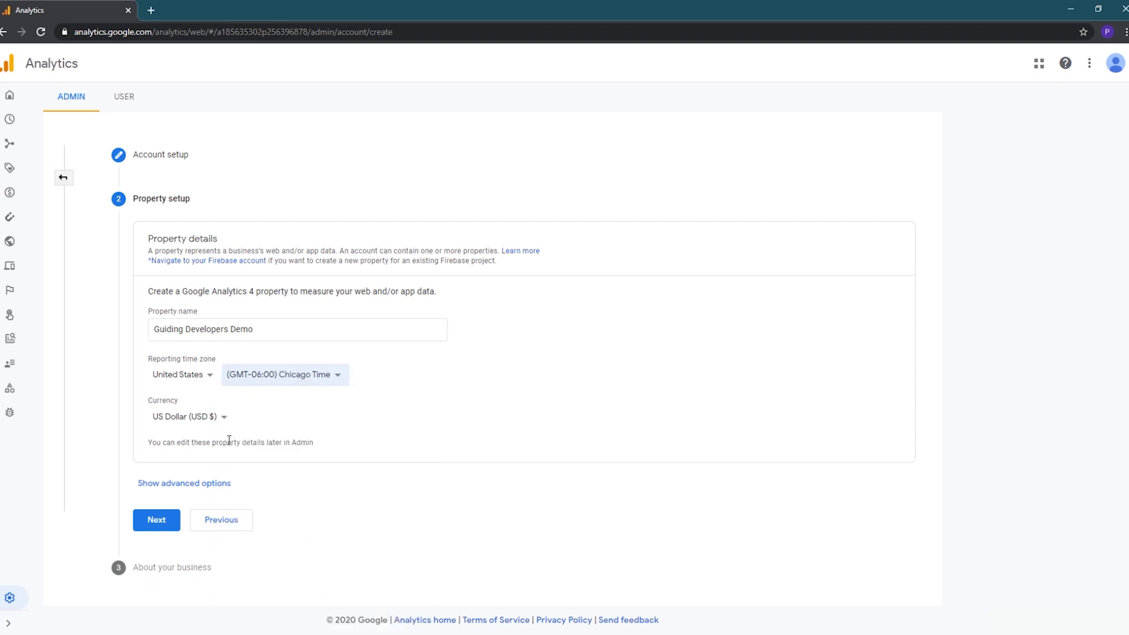
- Leave Universal Analytics property creation off in advanced options and continue to business details
left_click(202, 484)
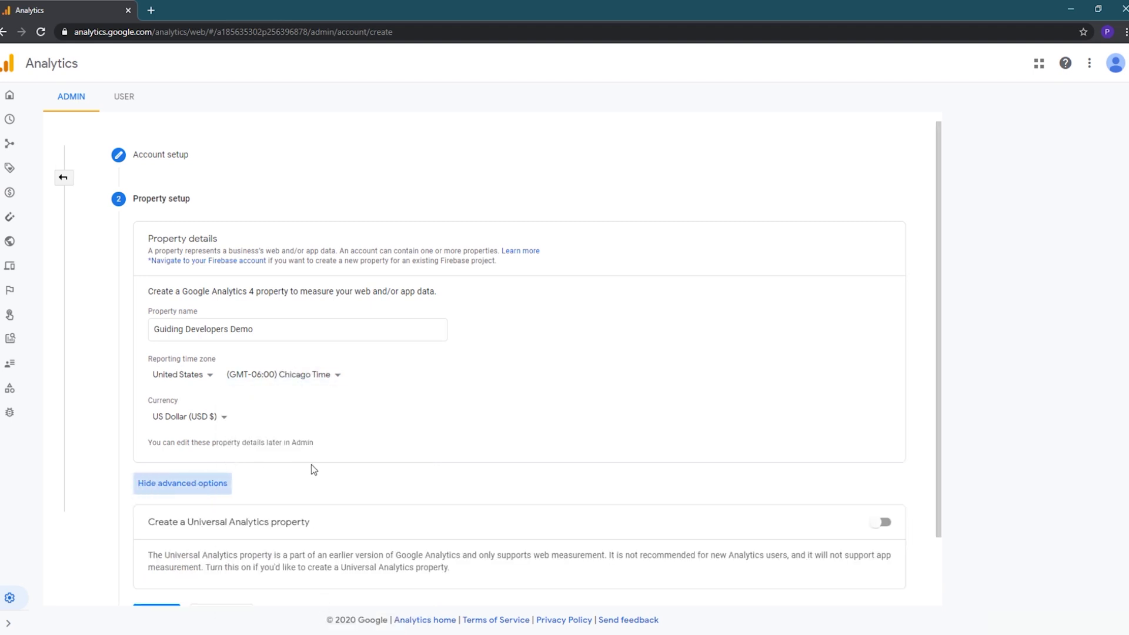
scroll(385, 474, "down", 1)
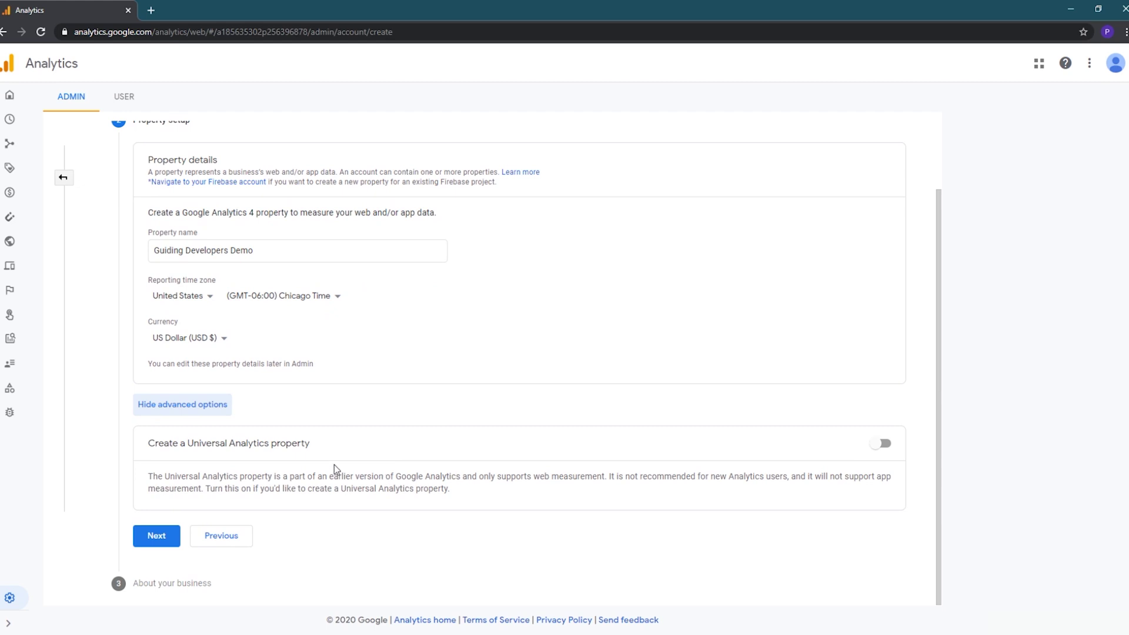
left_click(881, 443)
scroll(817, 460, "down", 3)
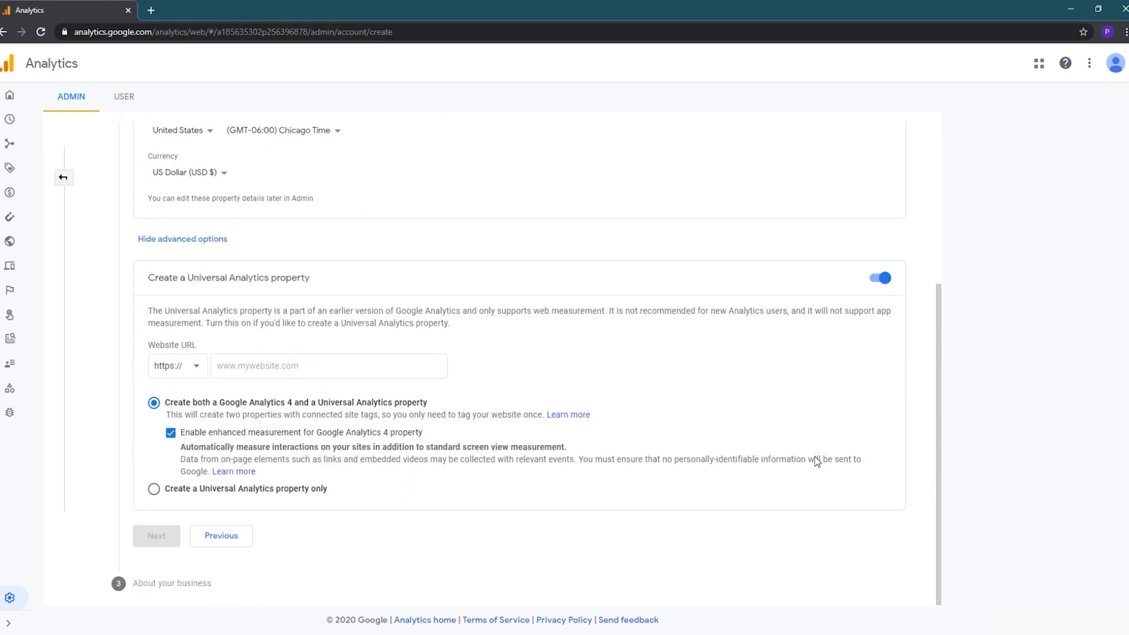
scroll(817, 460, "up", 1)
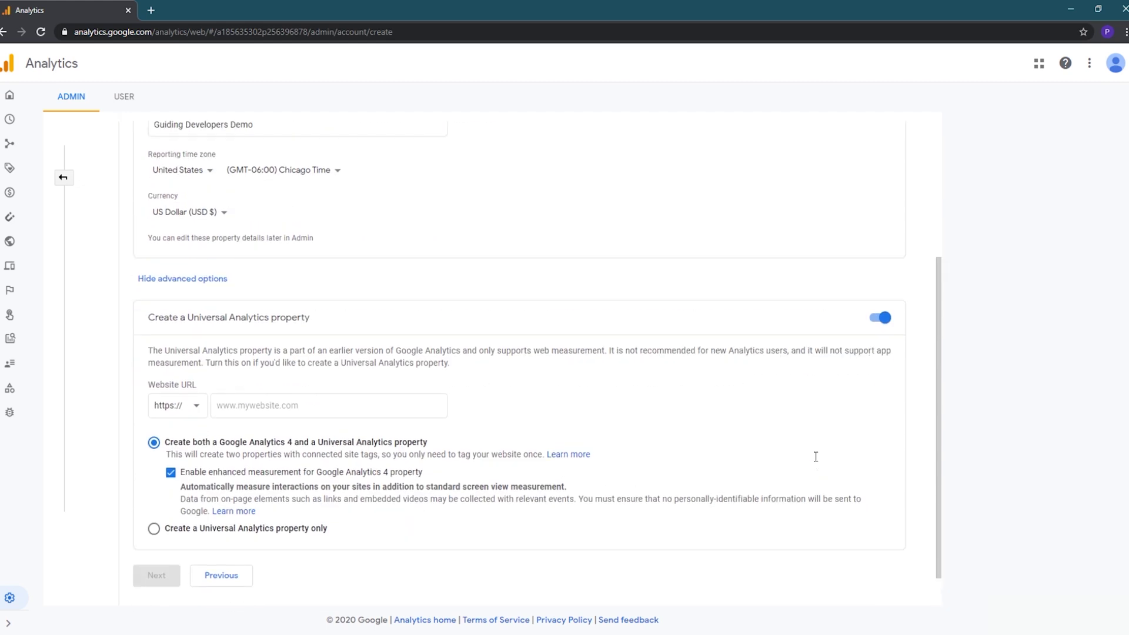
scroll(817, 461, "up", 1)
scroll(817, 461, "down", 1)
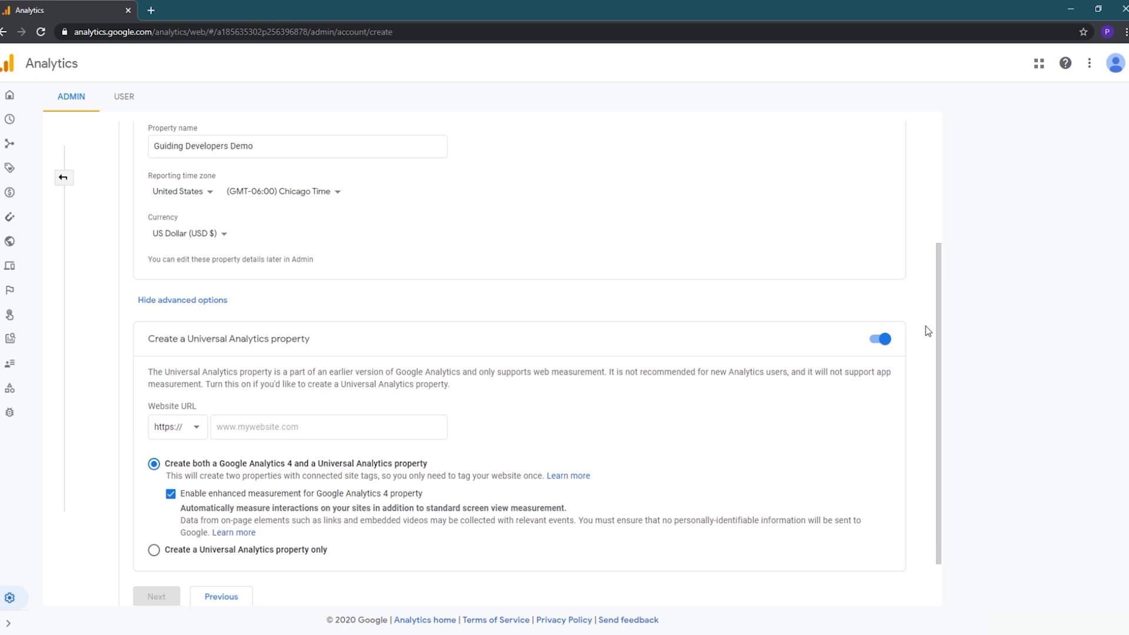
left_click(882, 340)
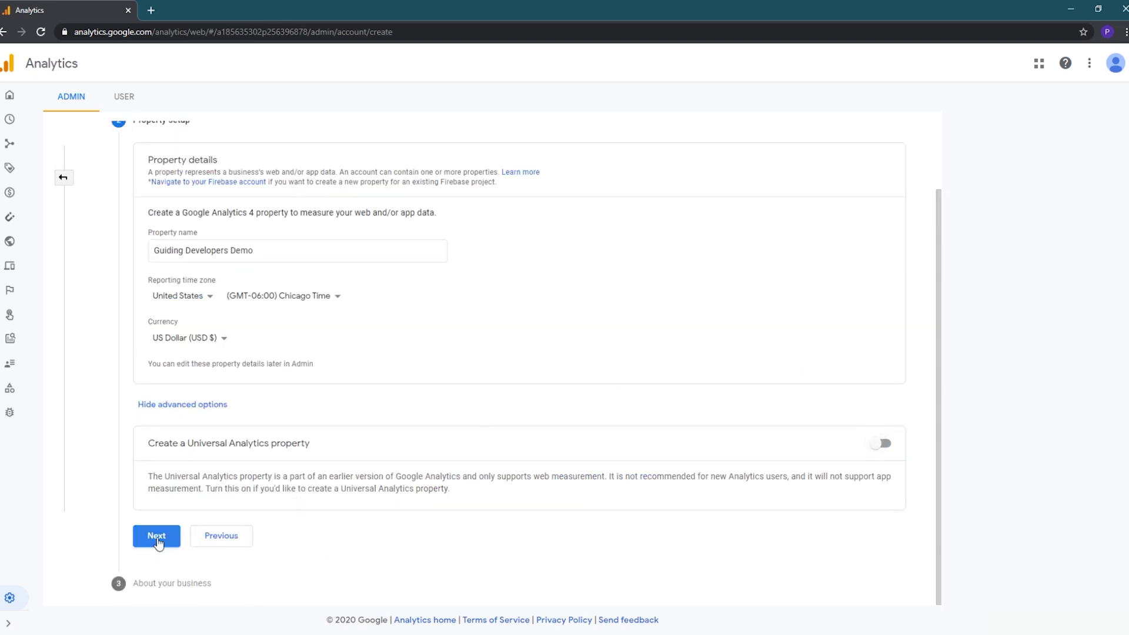
left_click(157, 535)
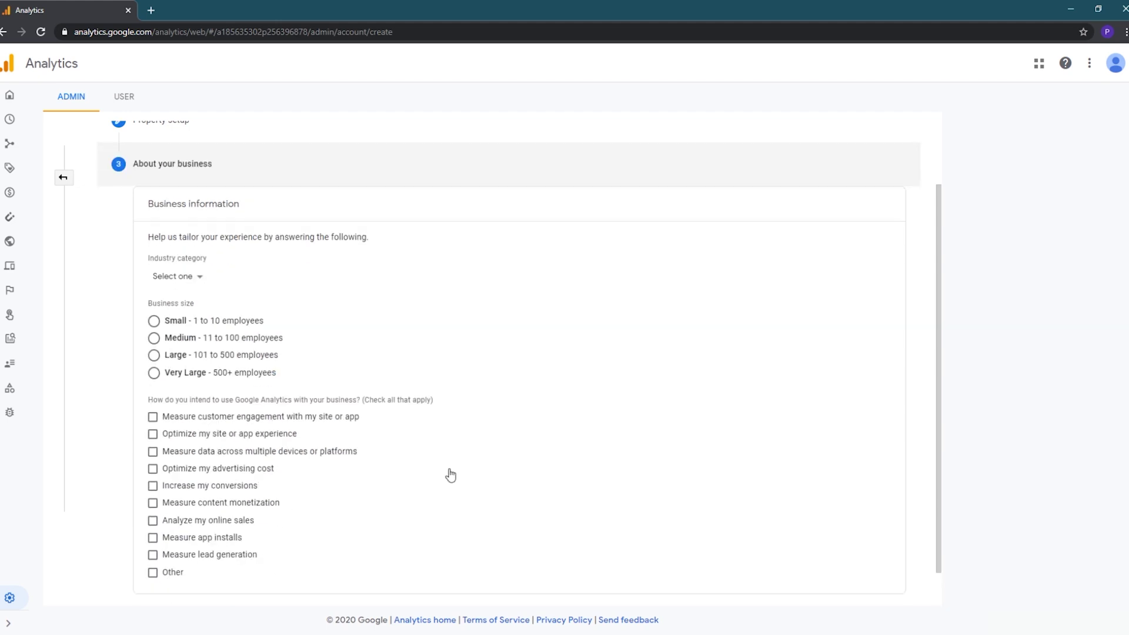
- Describe the business as small Computers & Electronics measuring customer engagement, and create the property
left_click(177, 276)
left_click(227, 433)
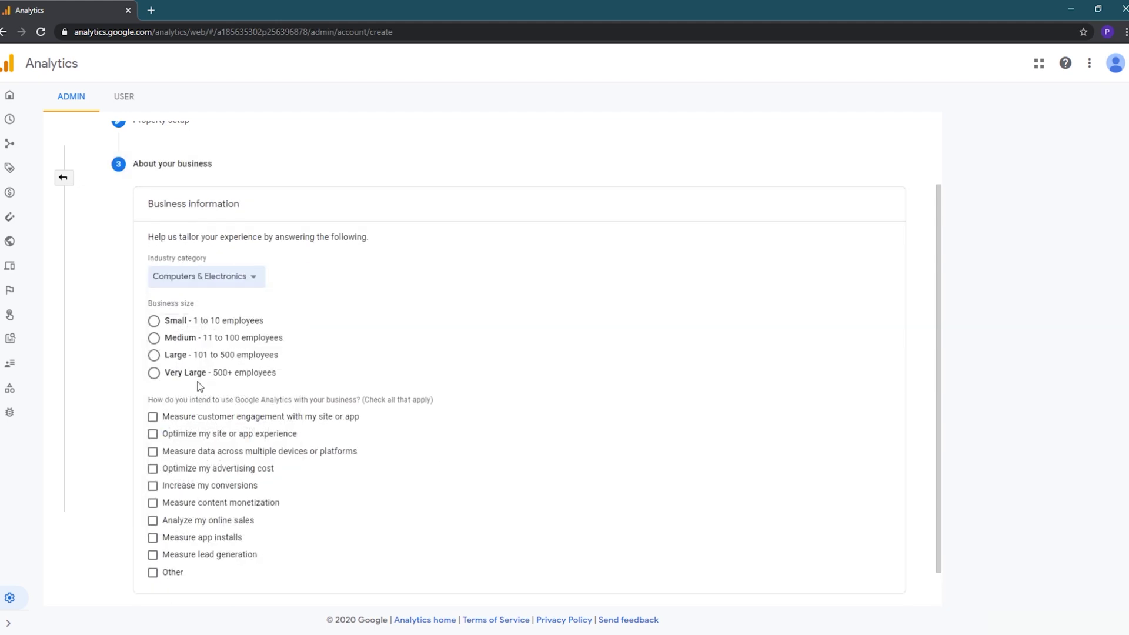
left_click(189, 321)
left_click(194, 417)
scroll(433, 446, "down", 1)
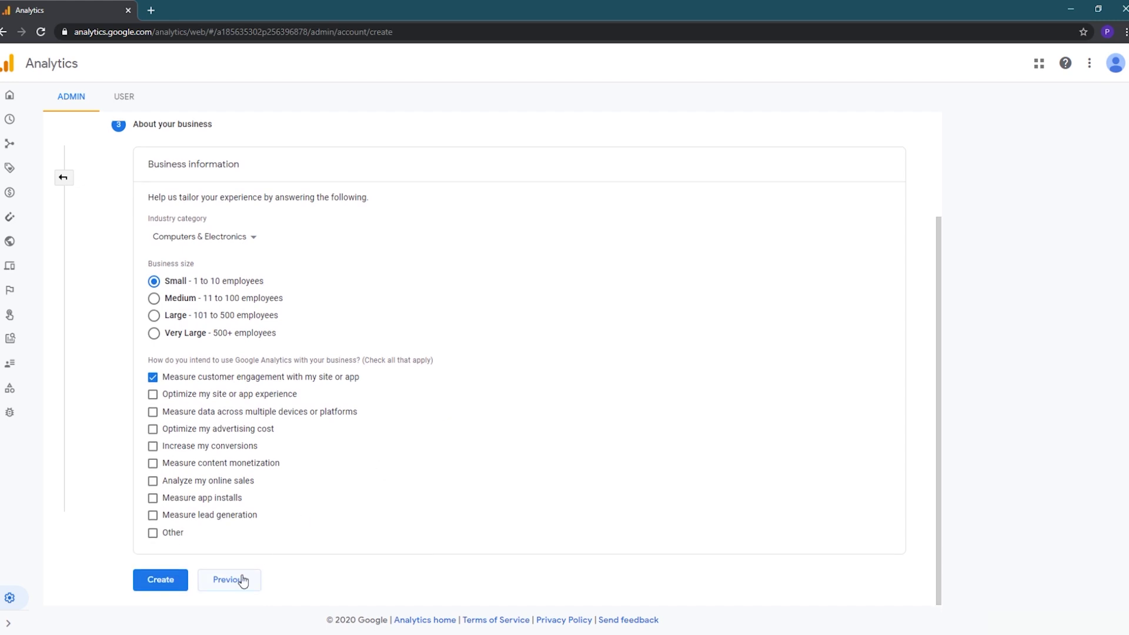
left_click(160, 579)
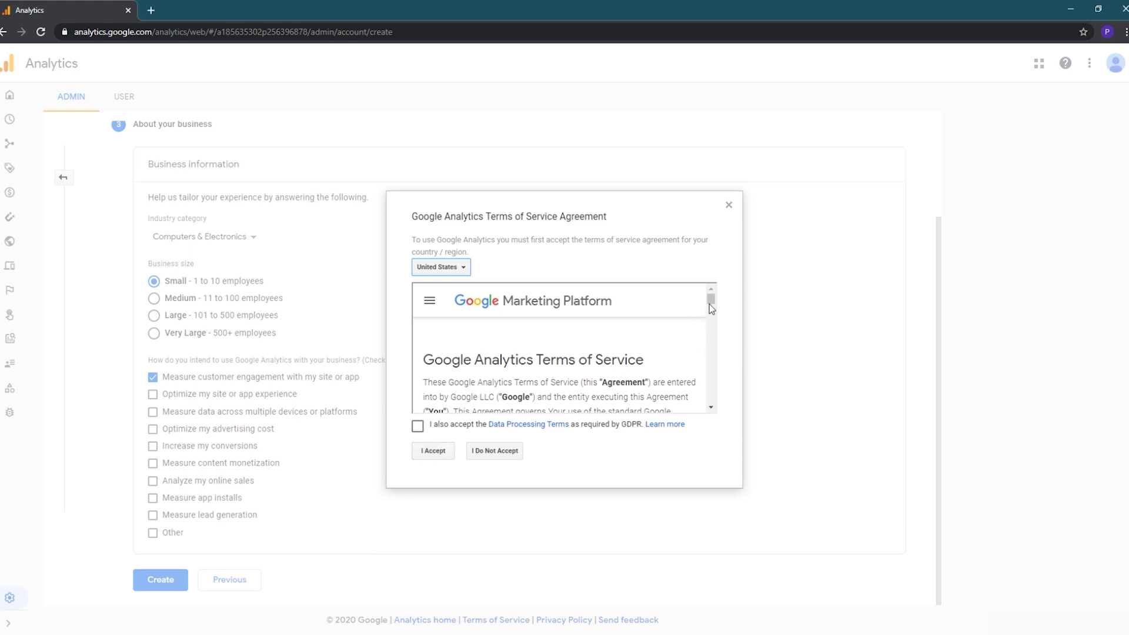
- Accept the Data Processing Terms and the Google Analytics terms of service
left_click_drag(711, 299, 703, 397)
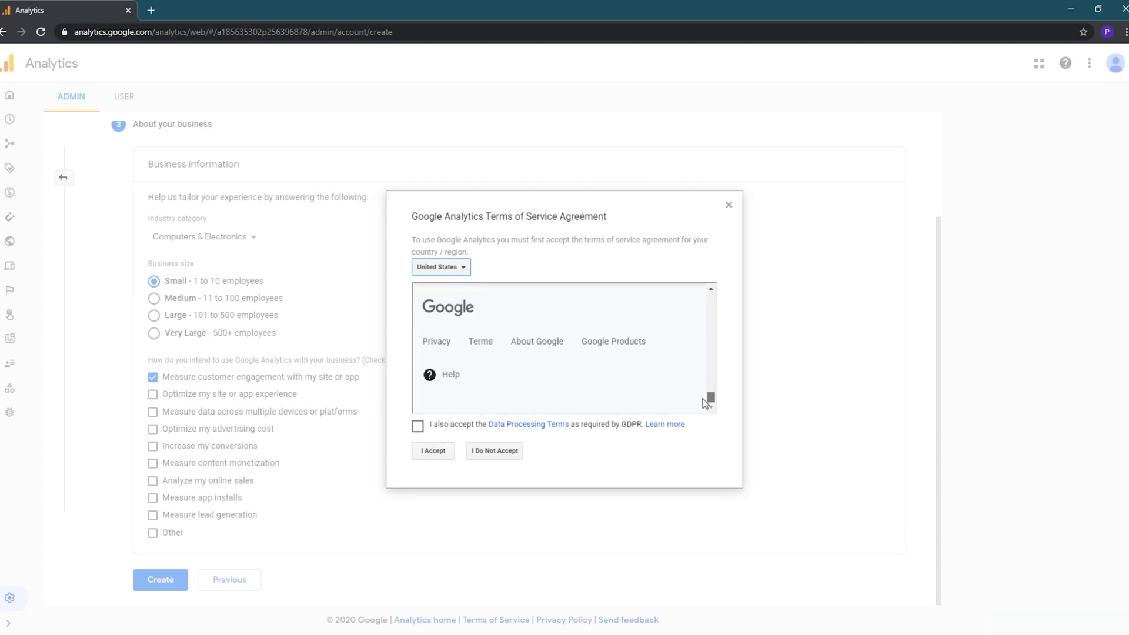
left_click(418, 426)
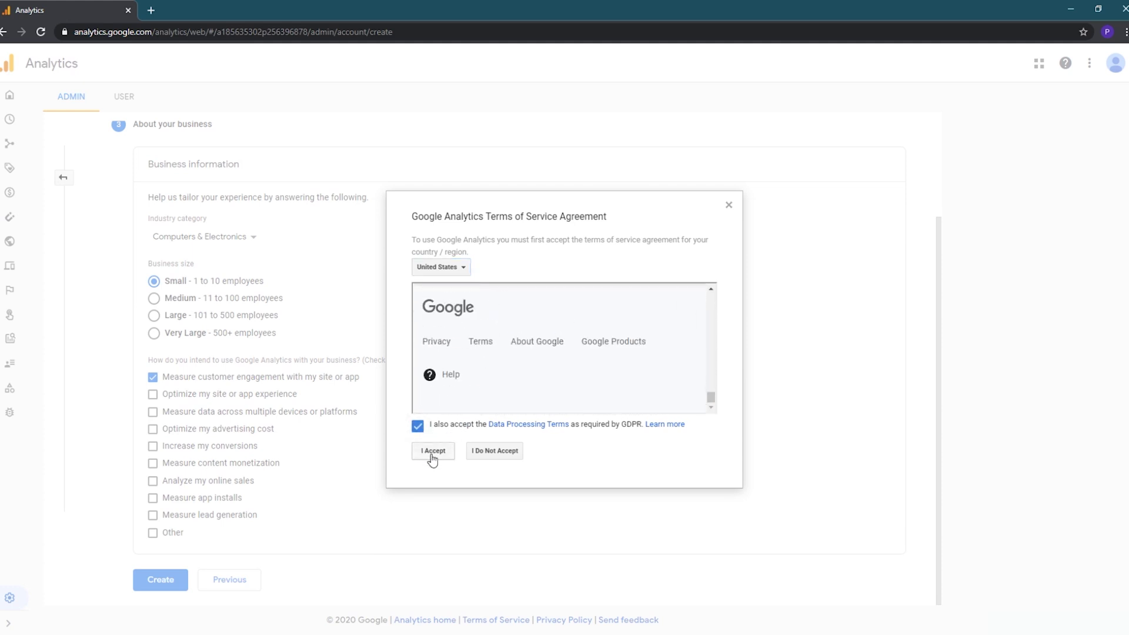
left_click(433, 451)
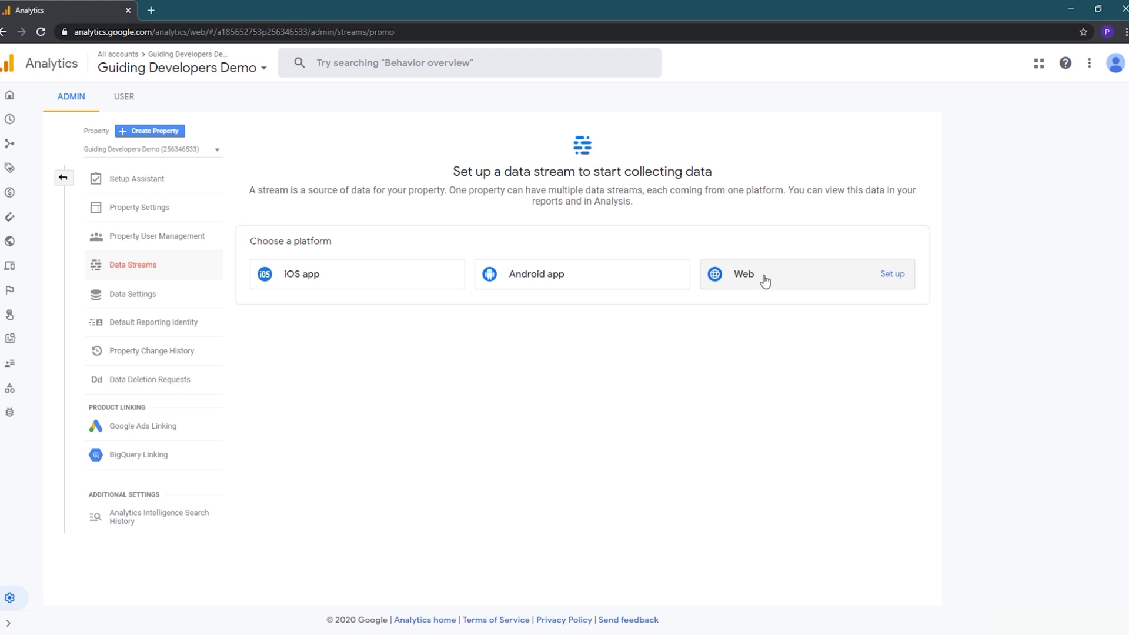
left_click(763, 279)
left_click(542, 171)
type("www.guidingdevelopers.com")
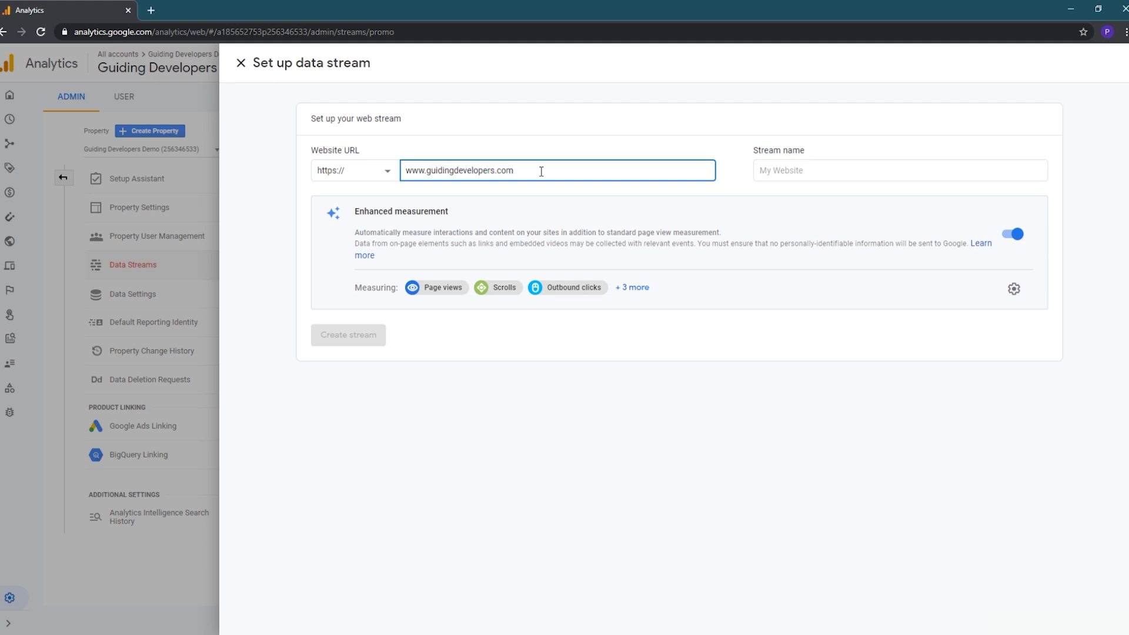
left_click(849, 174)
type("G")
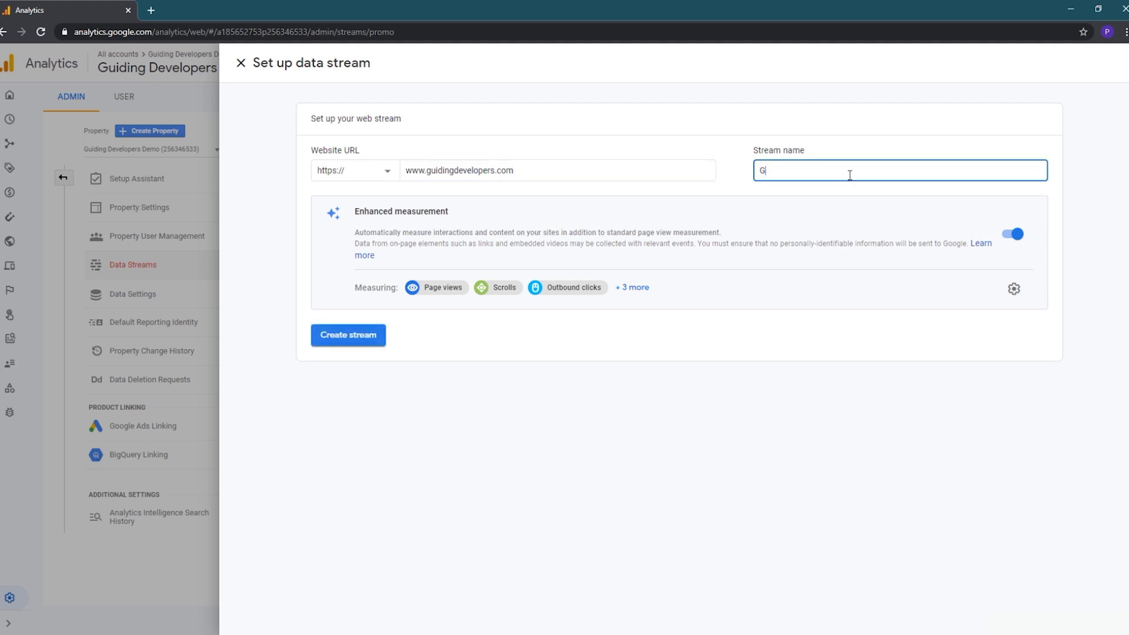
type("uiding Developers Website")
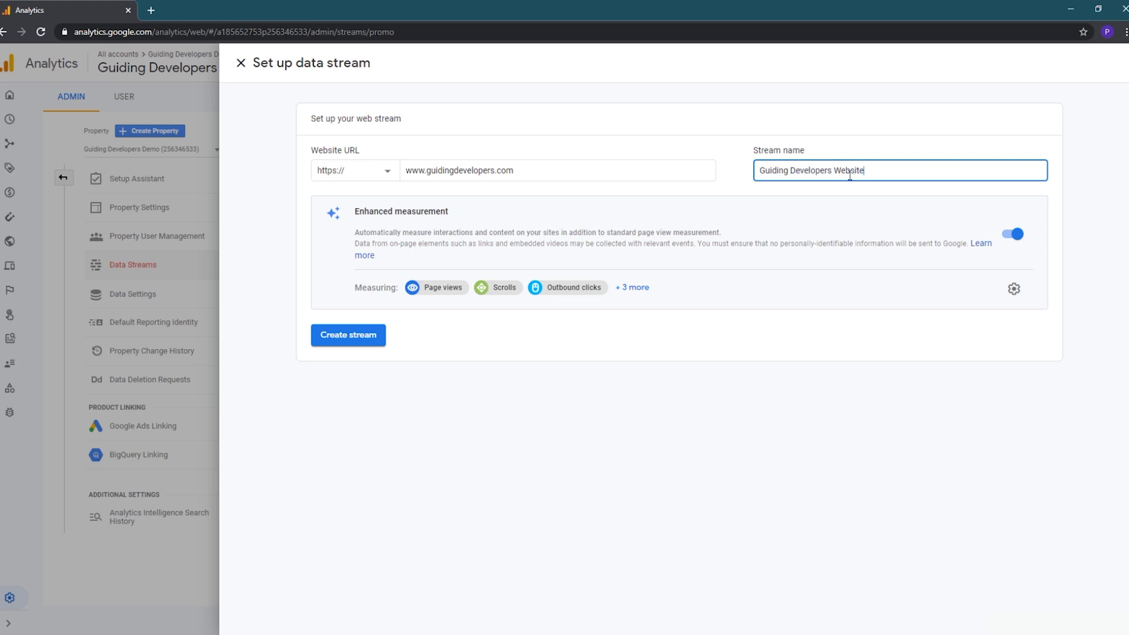
left_click(645, 291)
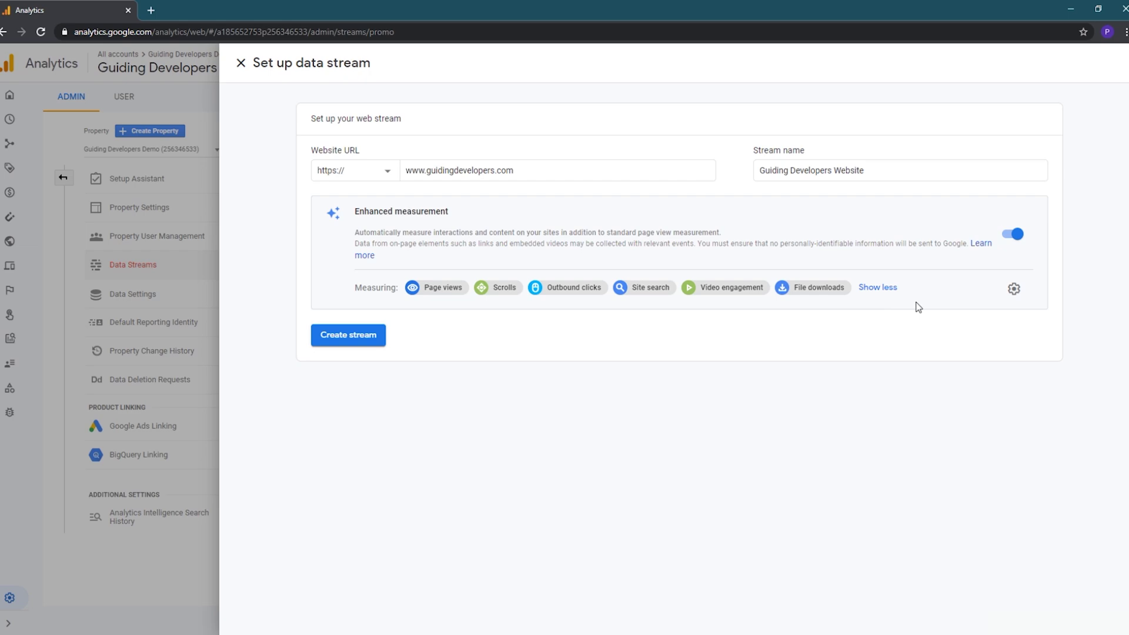
- Turn off page views on browser history events in enhanced measurement, save, and create the stream
left_click(1014, 289)
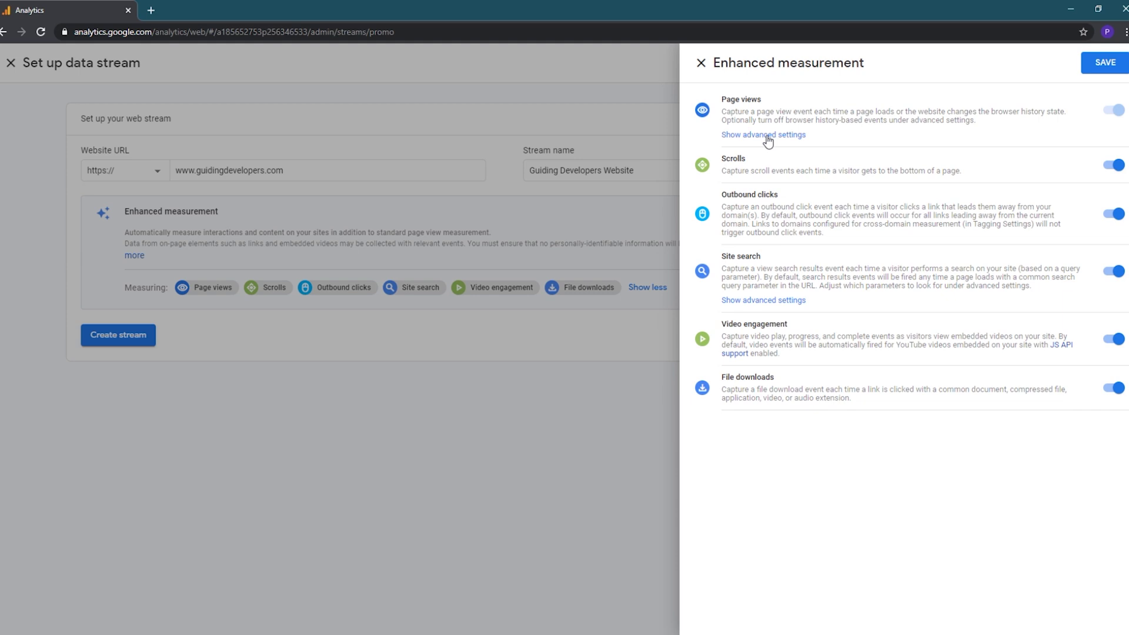
left_click(767, 135)
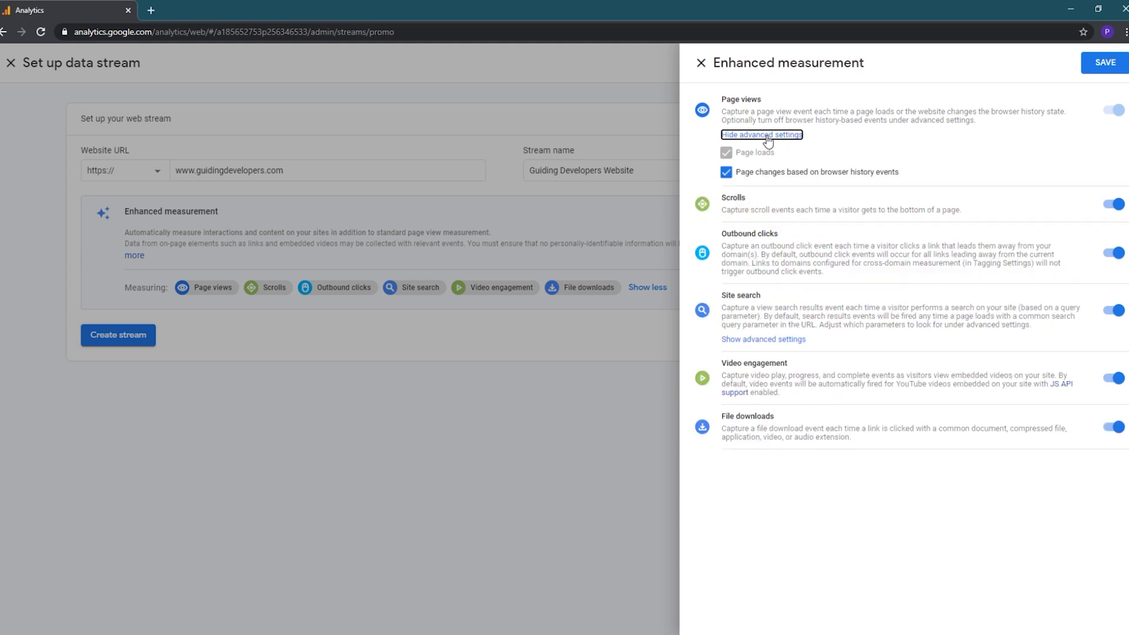
left_click(754, 176)
left_click(1103, 63)
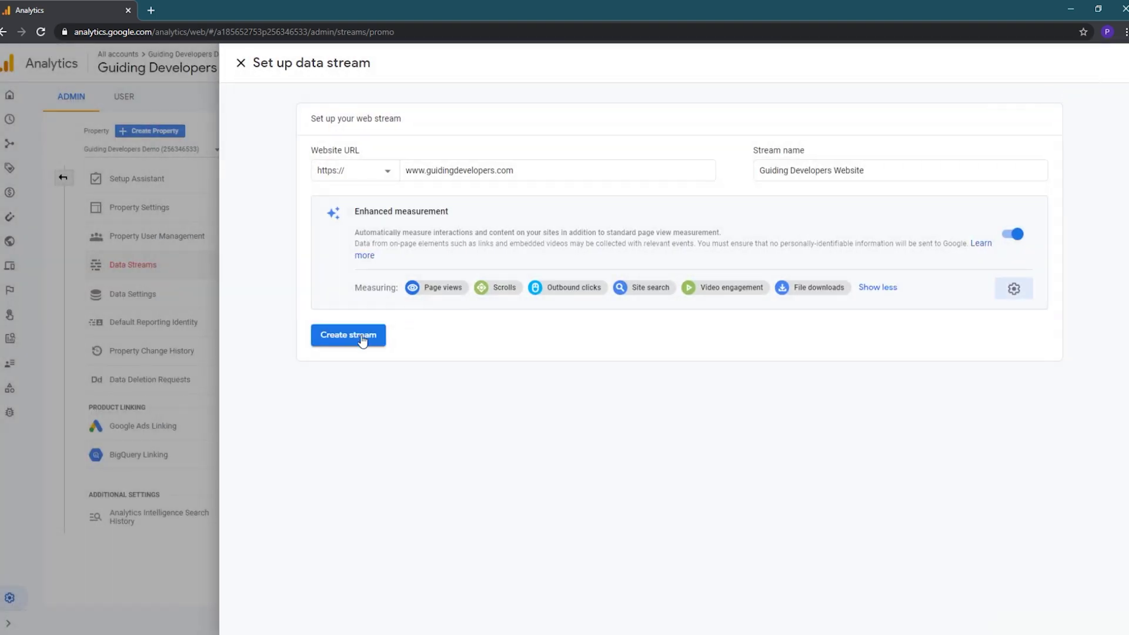
left_click(362, 339)
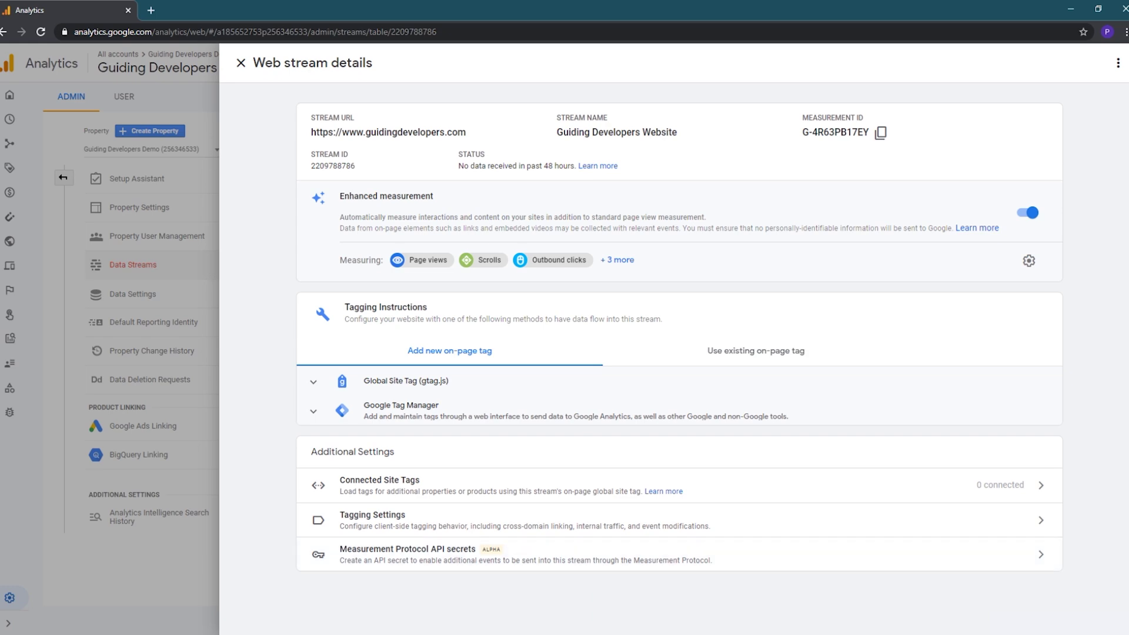
- Switch to VS Code with the Gatsby project's gatsby-config.js
key("alt+Tab")
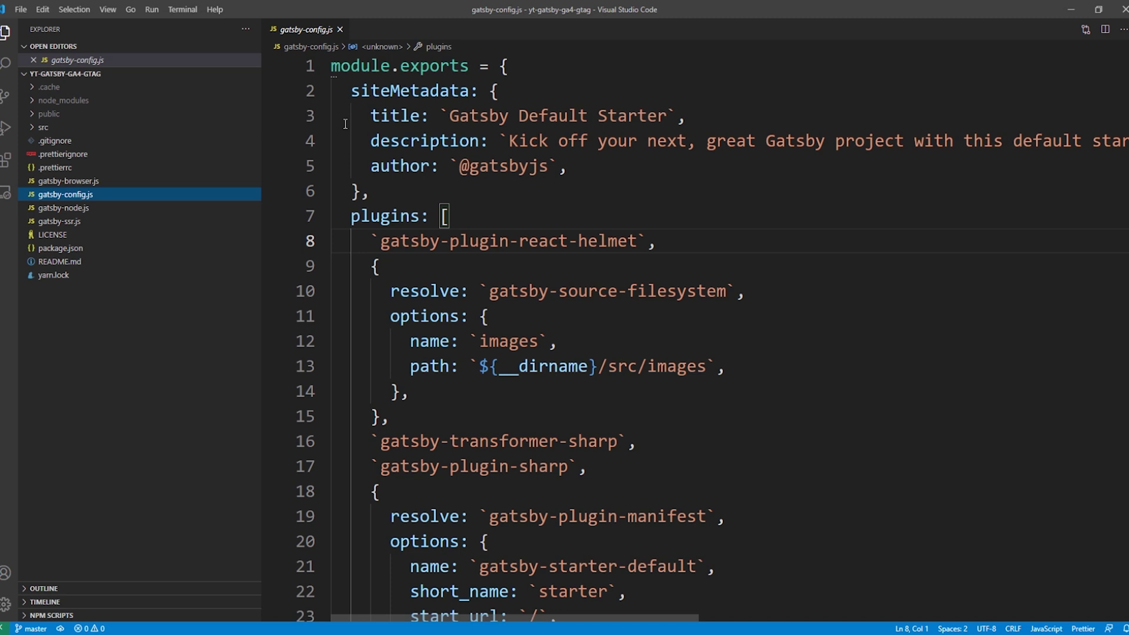
- Open a new terminal in VS Code, then start a new Chrome tab
left_click(179, 12)
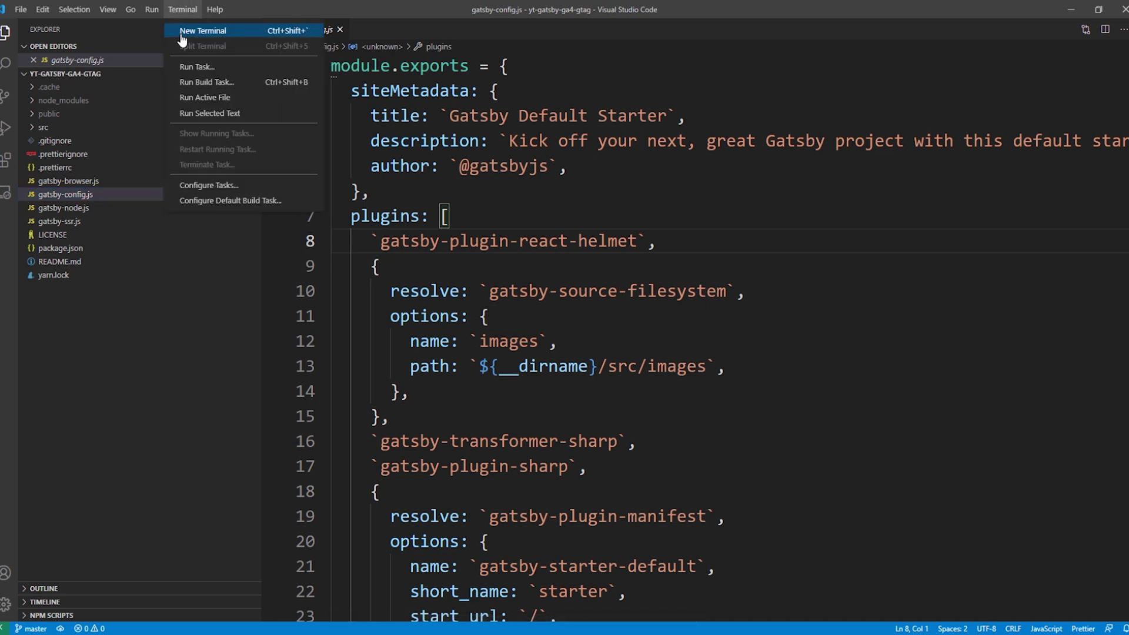
left_click(183, 37)
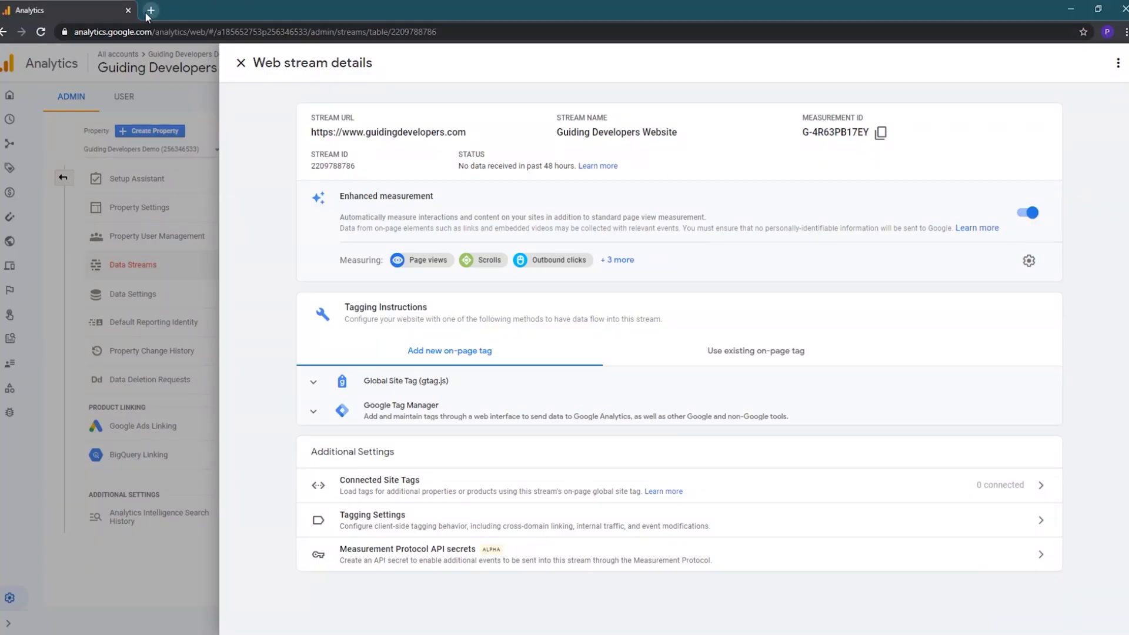
left_click(150, 10)
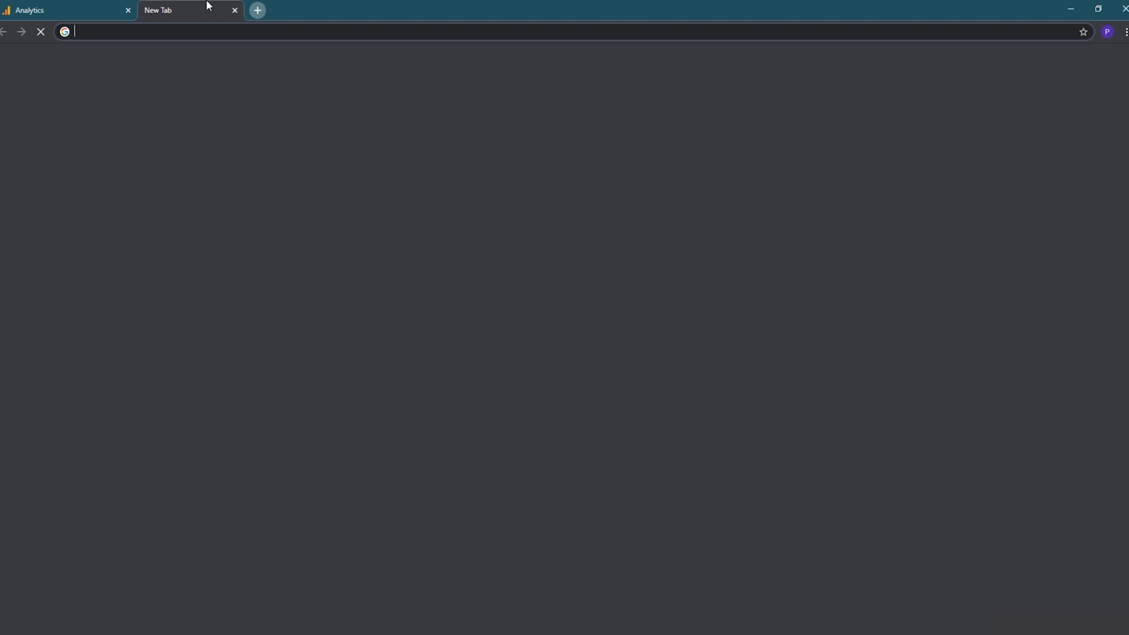
- Find gatsby-plugin-google-gtag by searching 'gtag' in the gatsbyjs.com plugin library
type("gatsby")
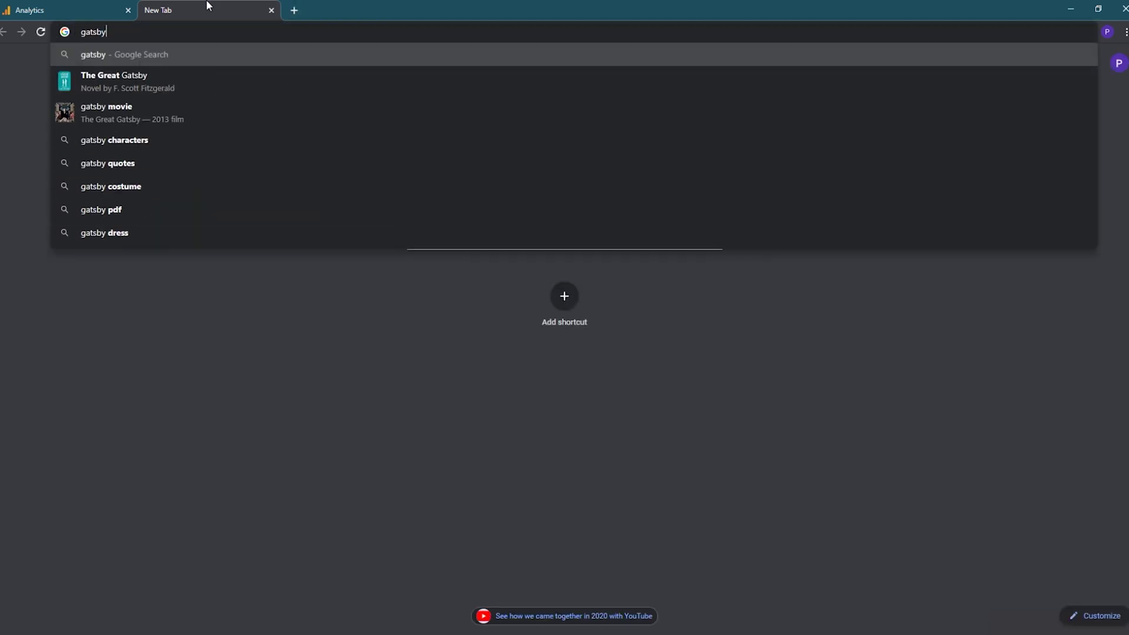
type("js.")
key("Return")
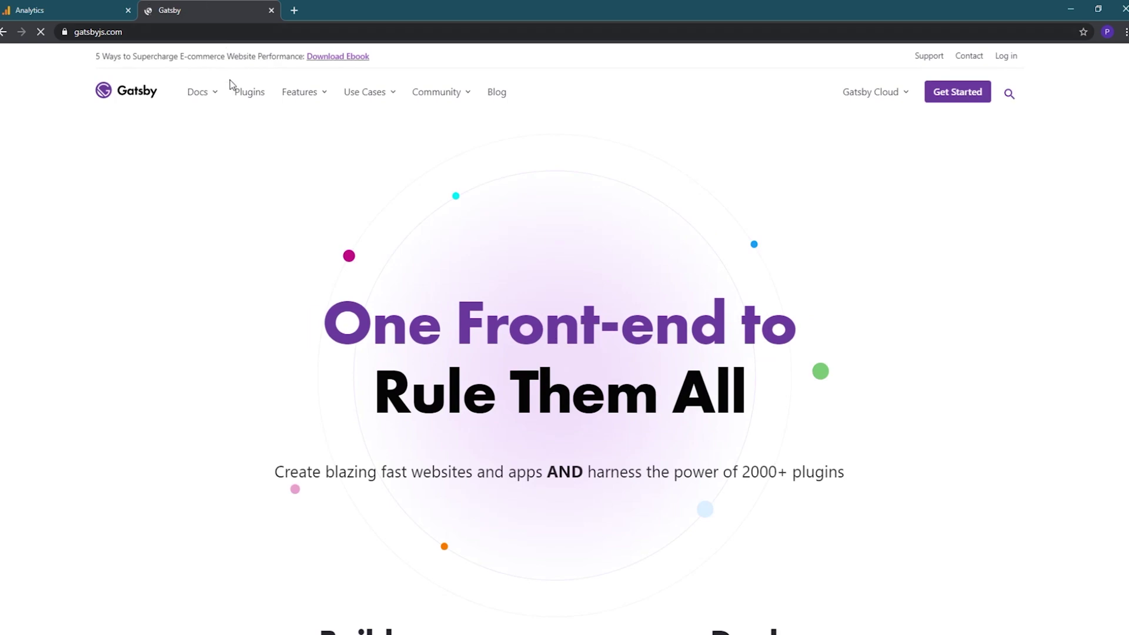
left_click(247, 95)
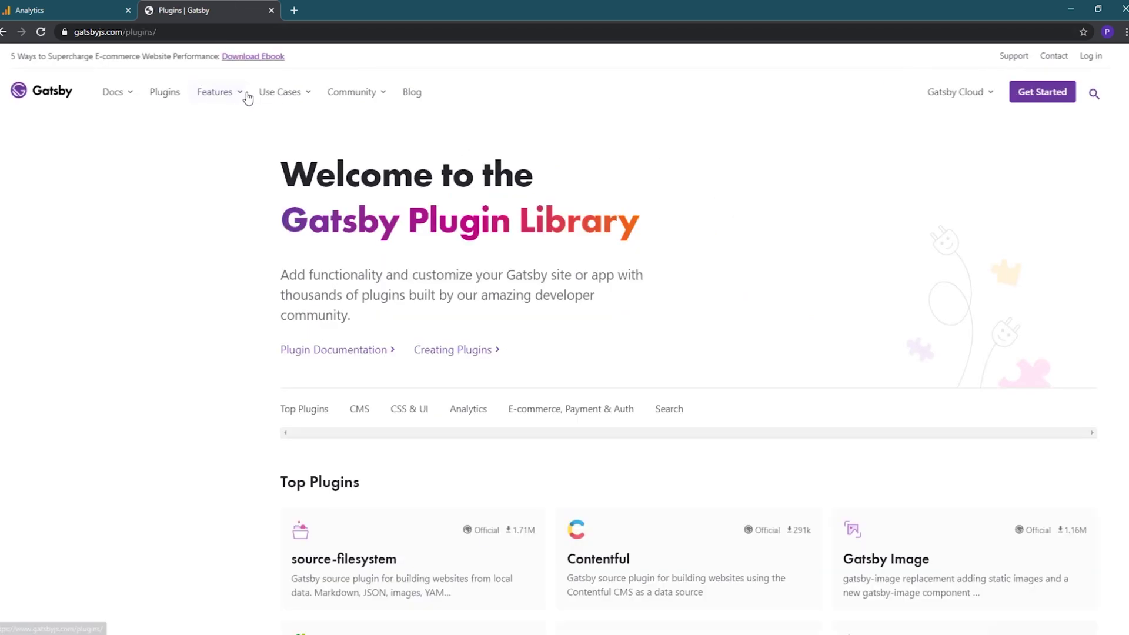
left_click(100, 176)
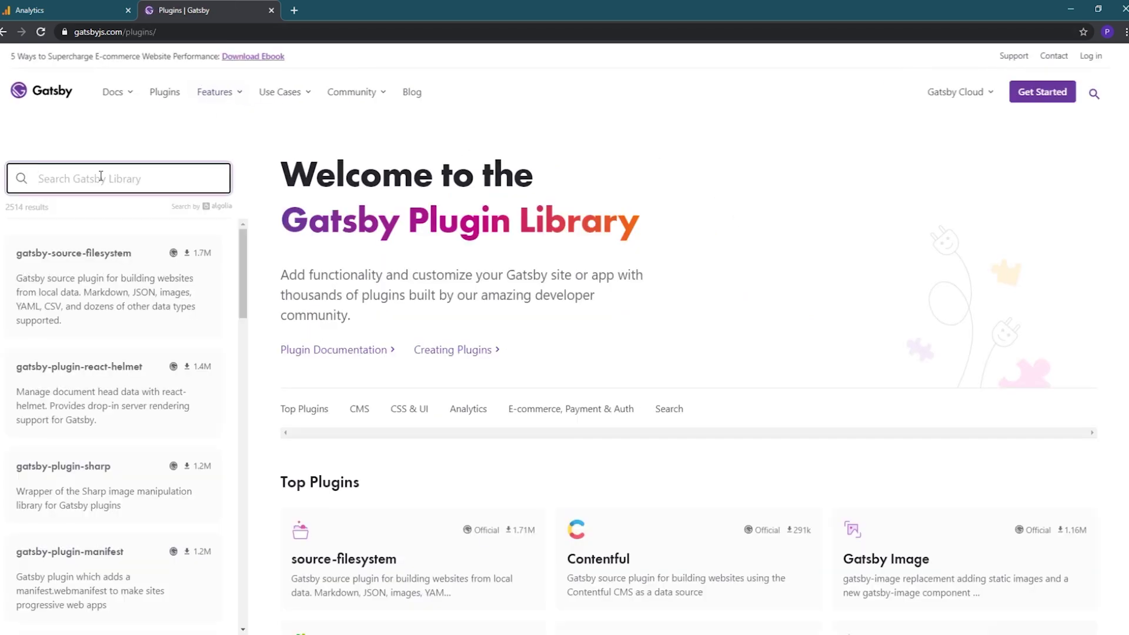
type("gtag")
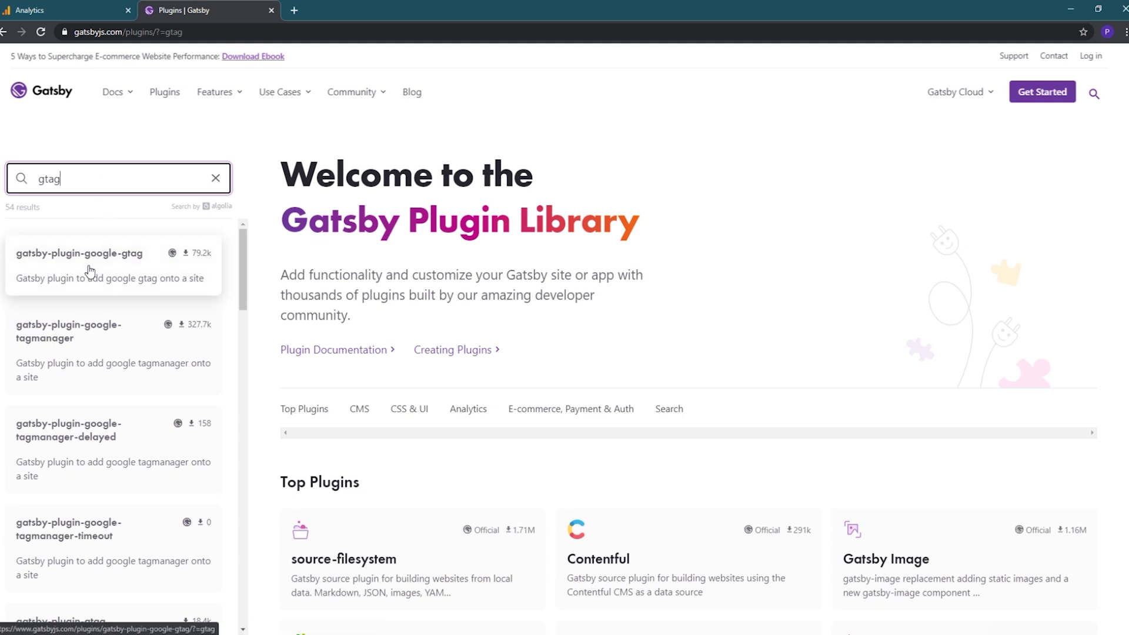
left_click(90, 271)
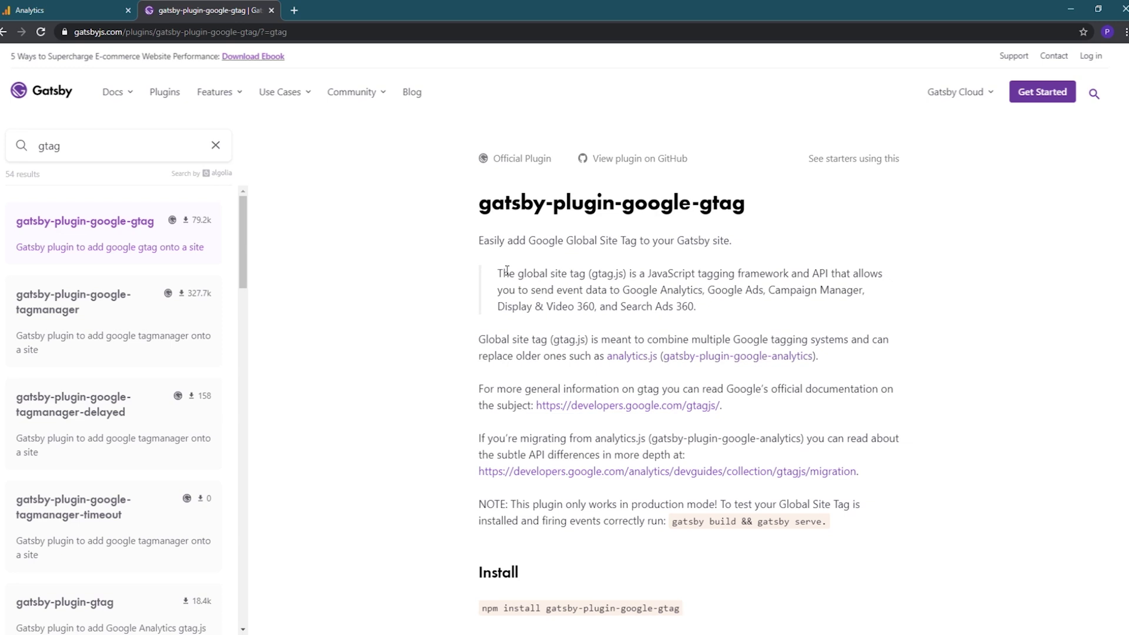
- Copy the gatsby-plugin-google-gtag package name from the install command and return to VS Code
scroll(506, 270, "down", 2)
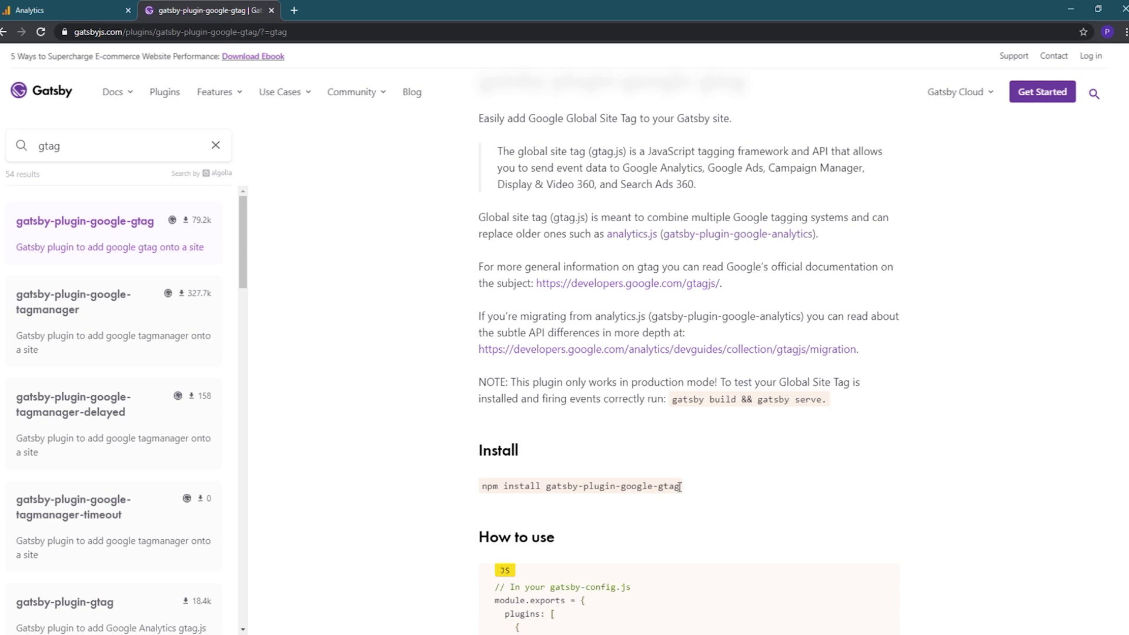
left_click_drag(680, 487, 546, 487)
right_click(558, 488)
left_click(585, 499)
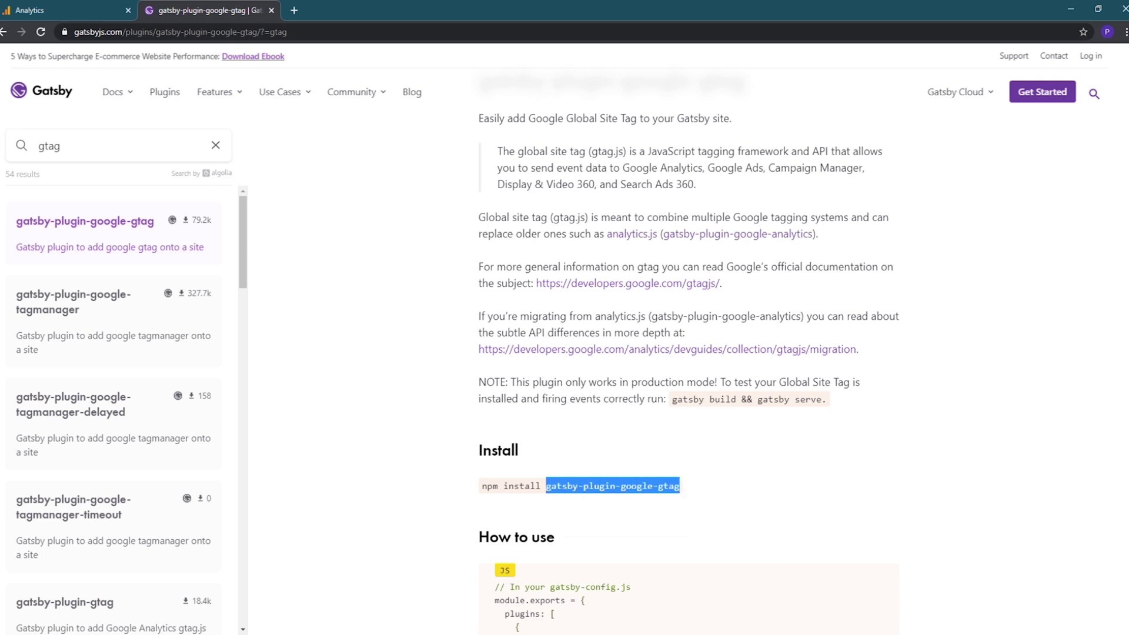
key("alt+Tab")
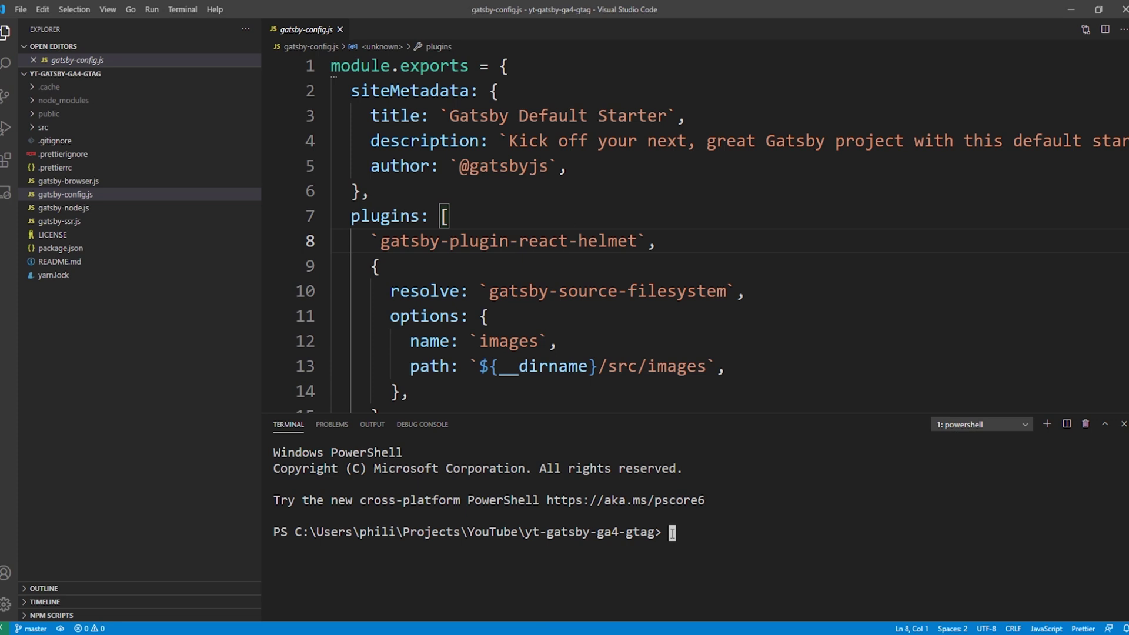
- Run 'yarn add gatsby-plugin-google-gtag' to install version 2.5.0, then view the plugin's usage example
type("yarn add")
key("ctrl+v")
key("Return")
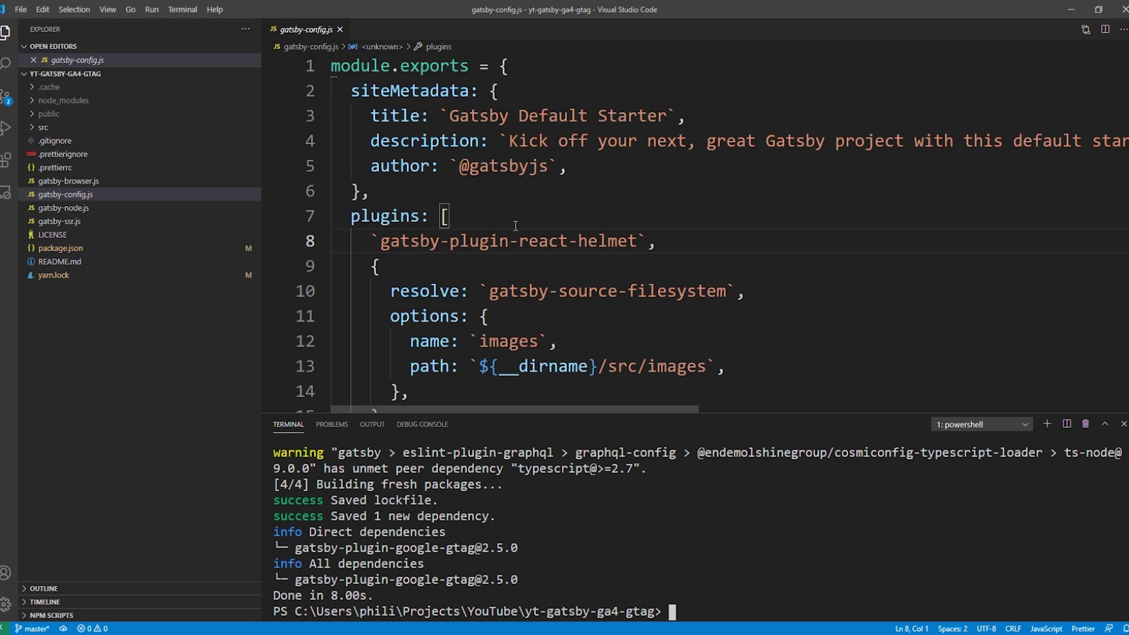
key("alt+Tab")
scroll(634, 481, "down", 7)
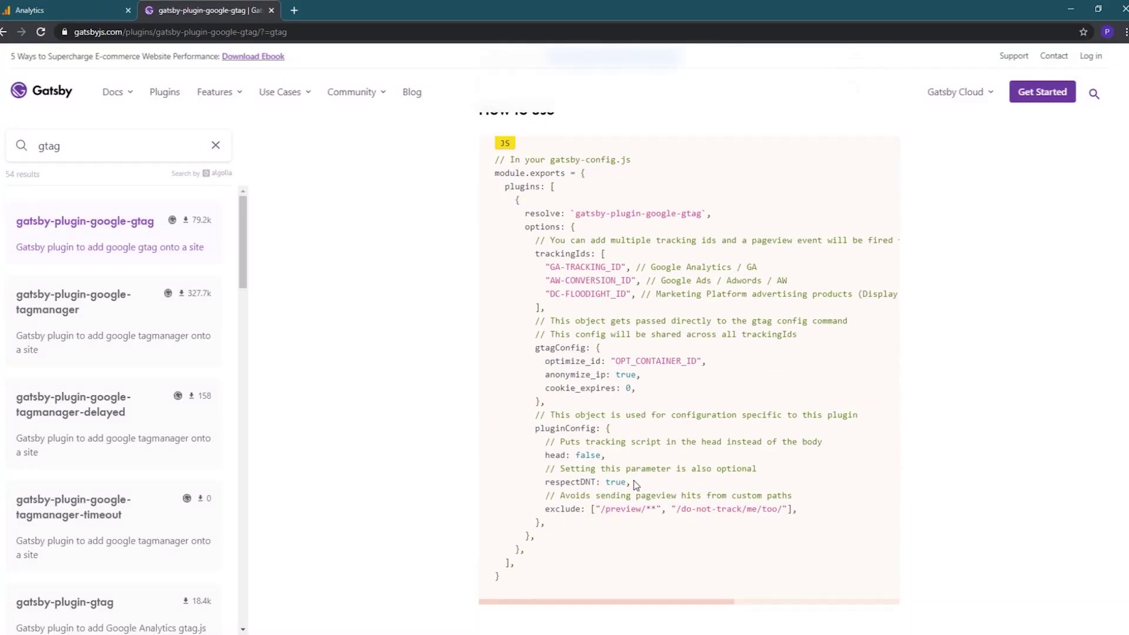
- Copy the example gatsby-plugin-google-gtag configuration object from the How to use section
scroll(634, 481, "down", 1)
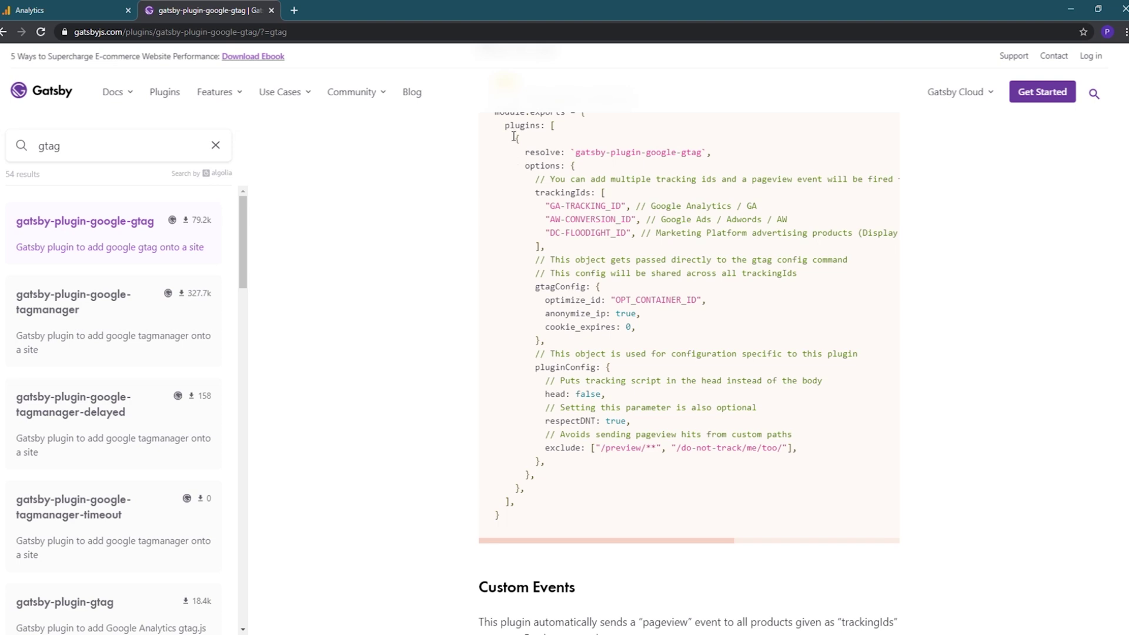
left_click_drag(514, 137, 525, 489)
right_click(527, 404)
left_click(540, 407)
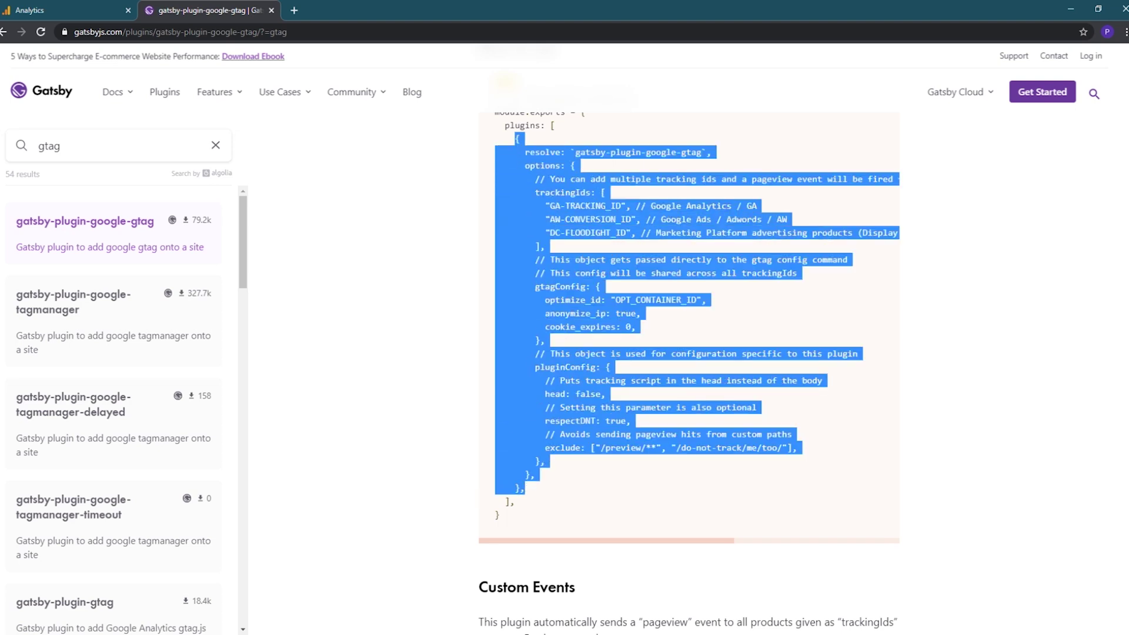
- Back in gatsby-config.js, put the cursor at the start of the react-helmet entry in plugins
key("alt+Tab")
left_click(457, 241)
key("Home")
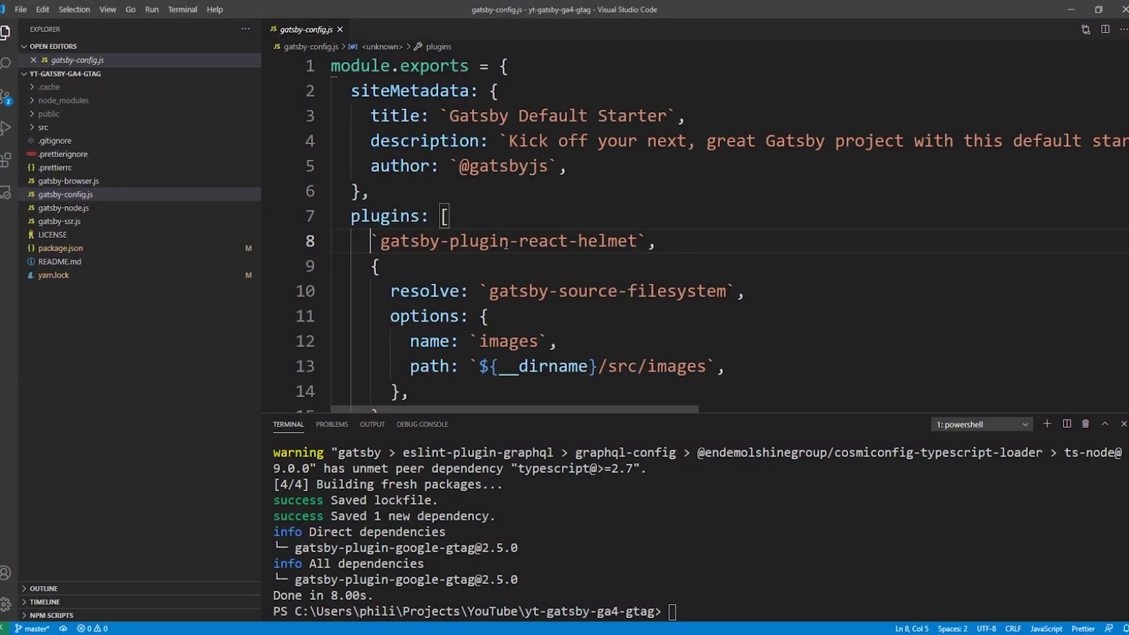
- Paste the gtag plugin config on a new line above gatsby-plugin-react-helmet
key("Return")
key("Up")
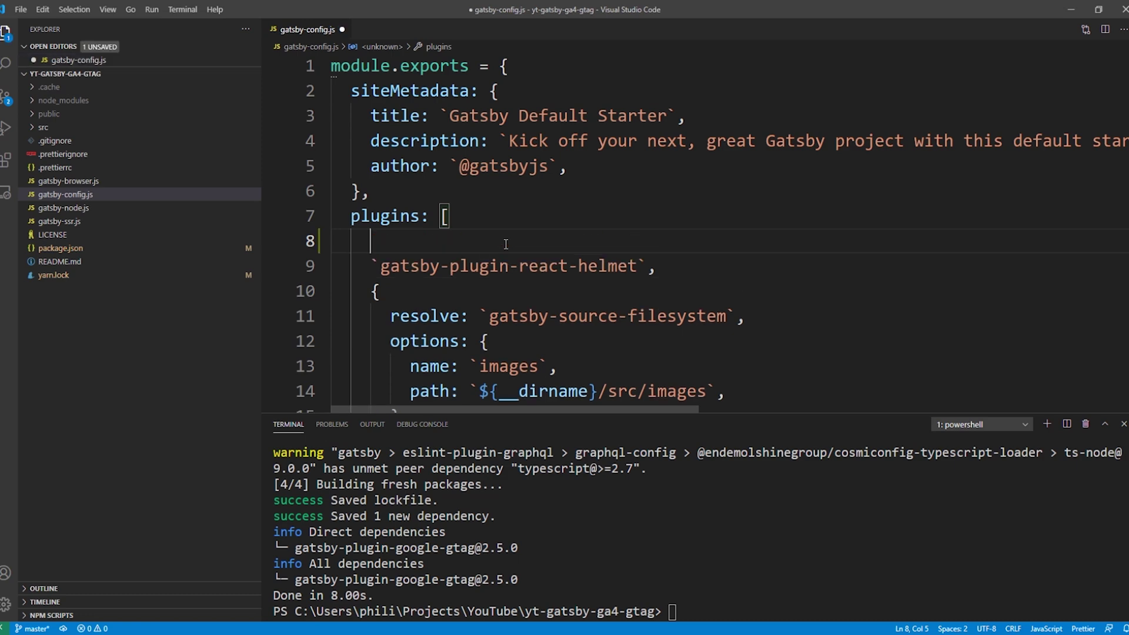
key("ctrl+v")
scroll(596, 305, "up", 4)
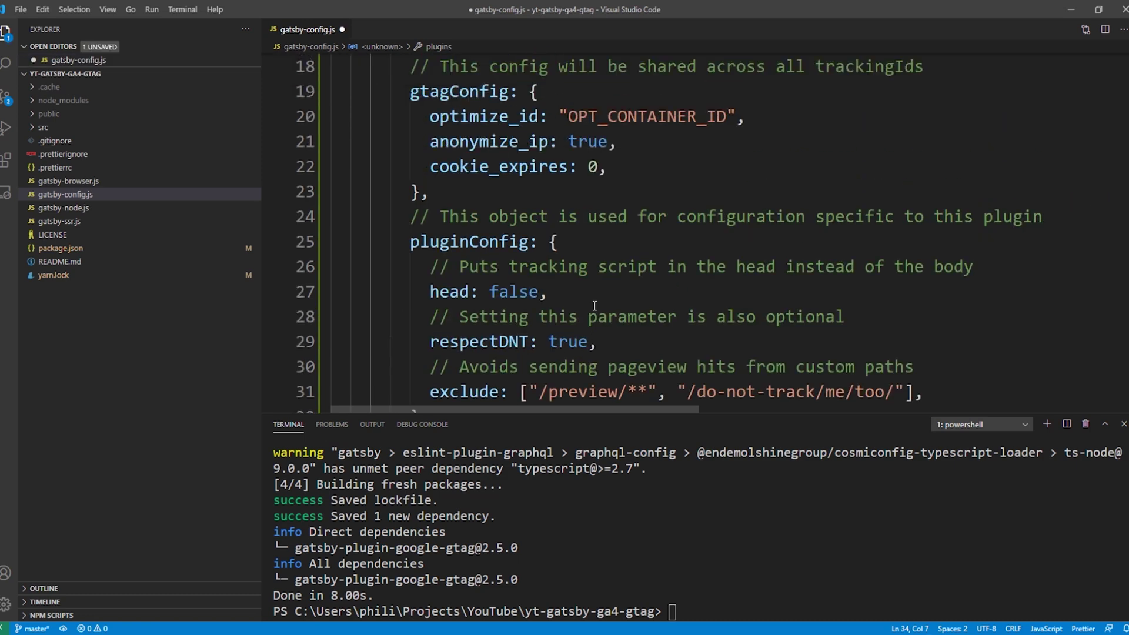
scroll(595, 305, "up", 1)
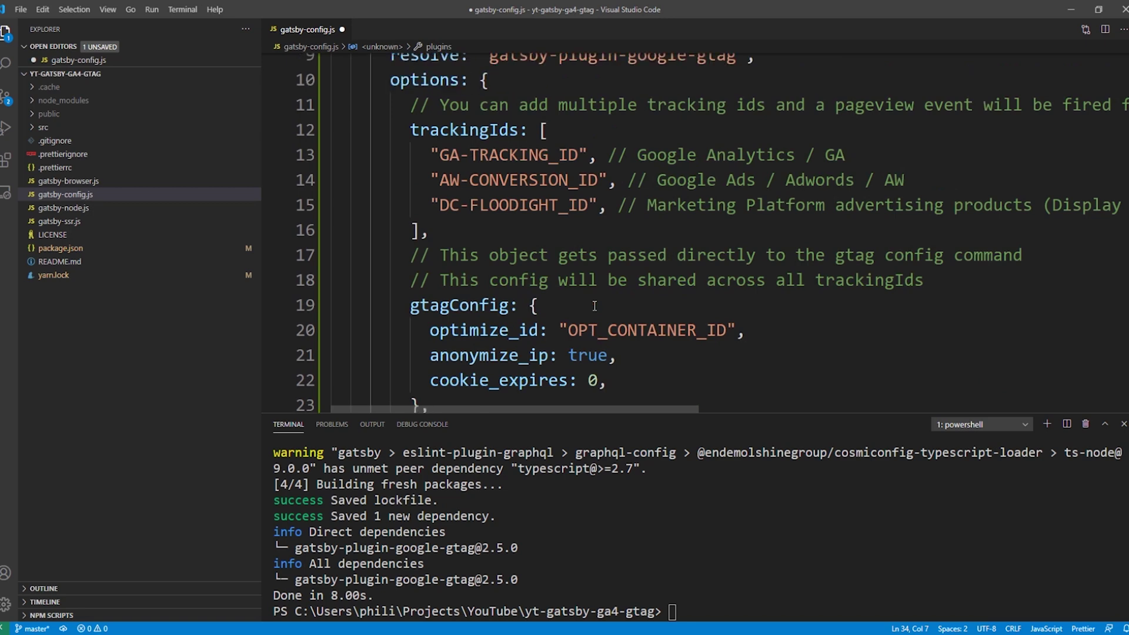
scroll(533, 252, "up", 1)
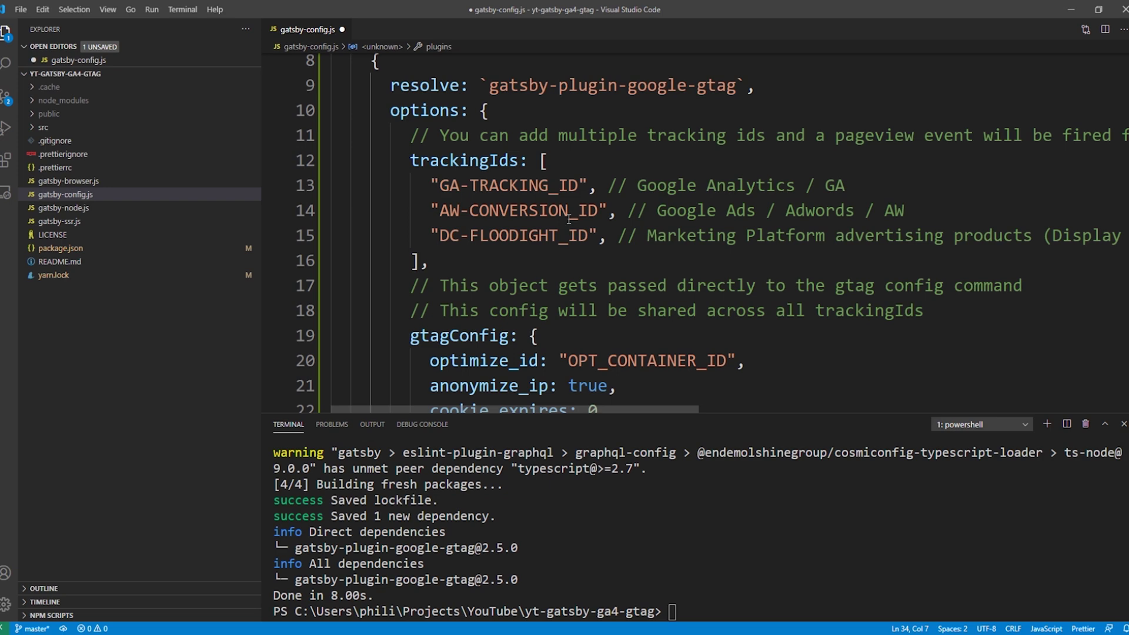
- Trim trackingIds down to just "GA-TRACKING_ID", deleting the Google Ads and Floodlight lines
left_click_drag(1092, 235, 227, 222)
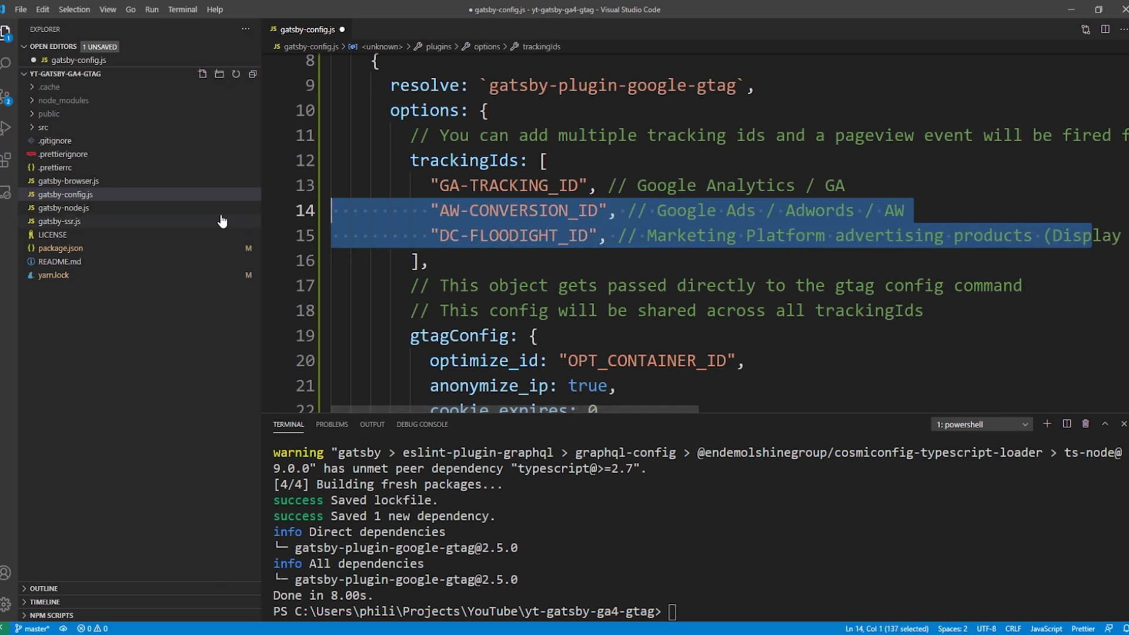
key("BackSpace")
left_click_drag(865, 211, 313, 214)
key("BackSpace")
key("BackSpace")
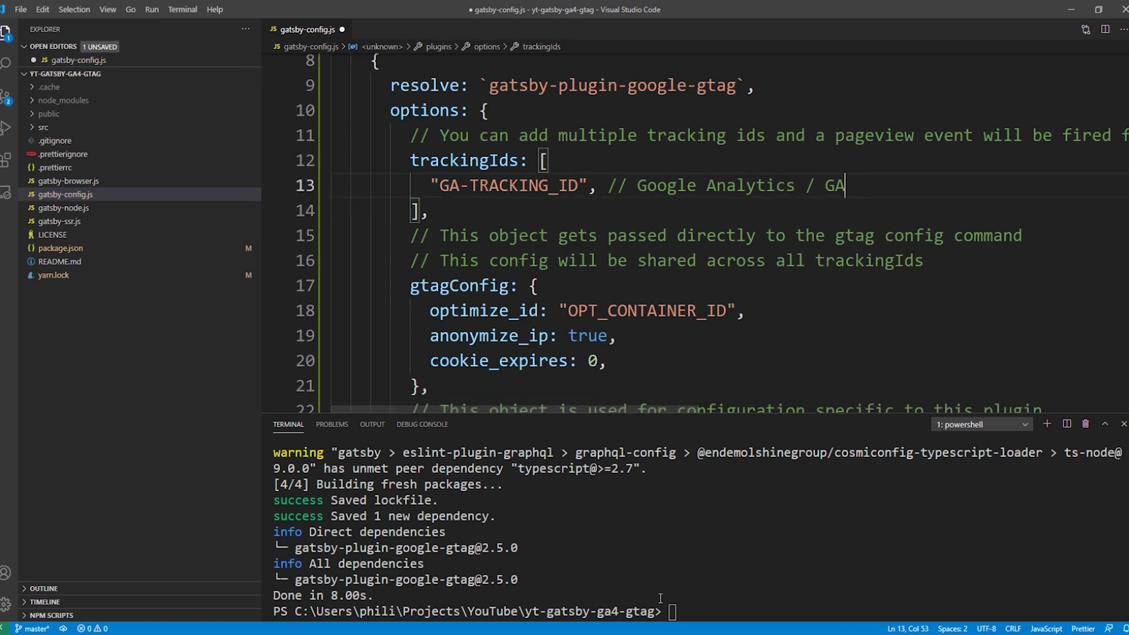
- Close the plugin docs tab and copy the web stream's measurement ID from Analytics
key("alt+Tab")
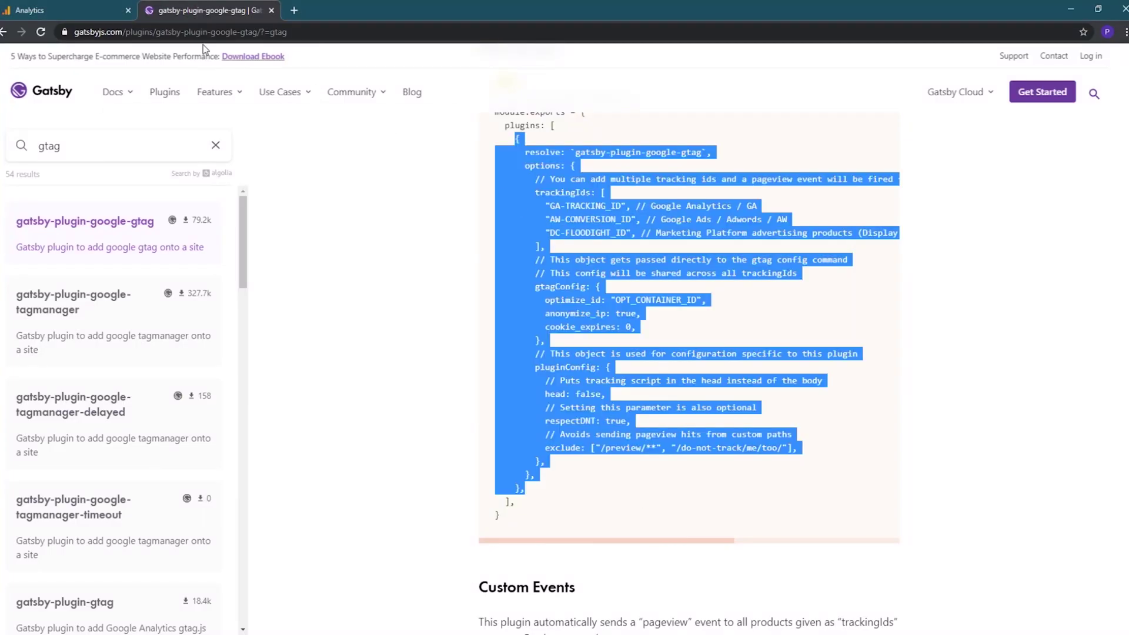
left_click(271, 10)
left_click(881, 138)
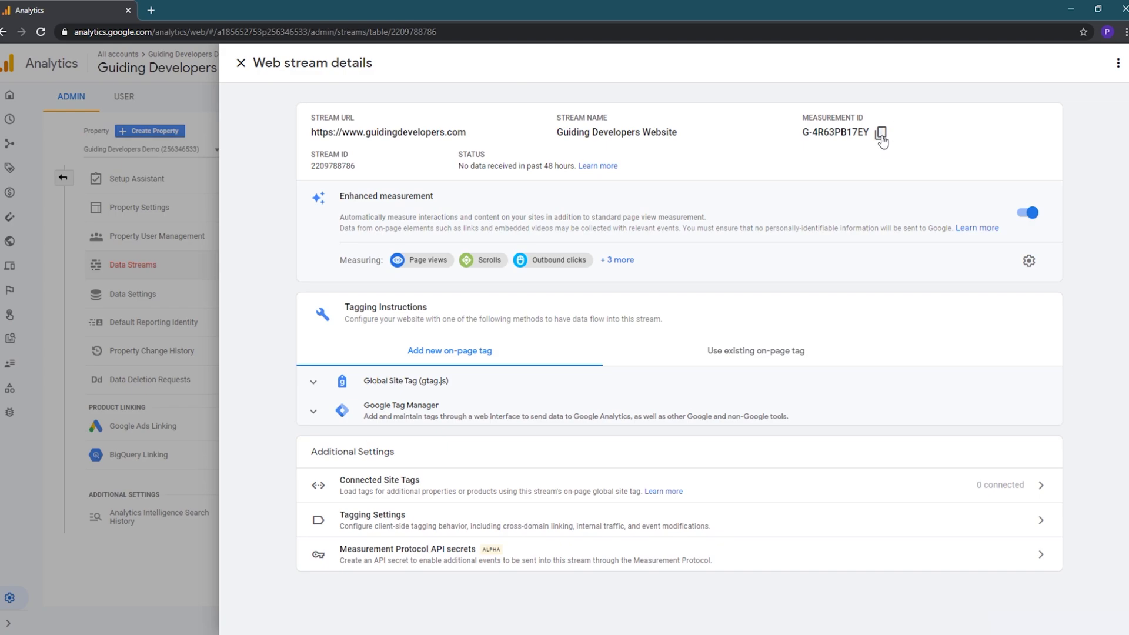
left_click(507, 634)
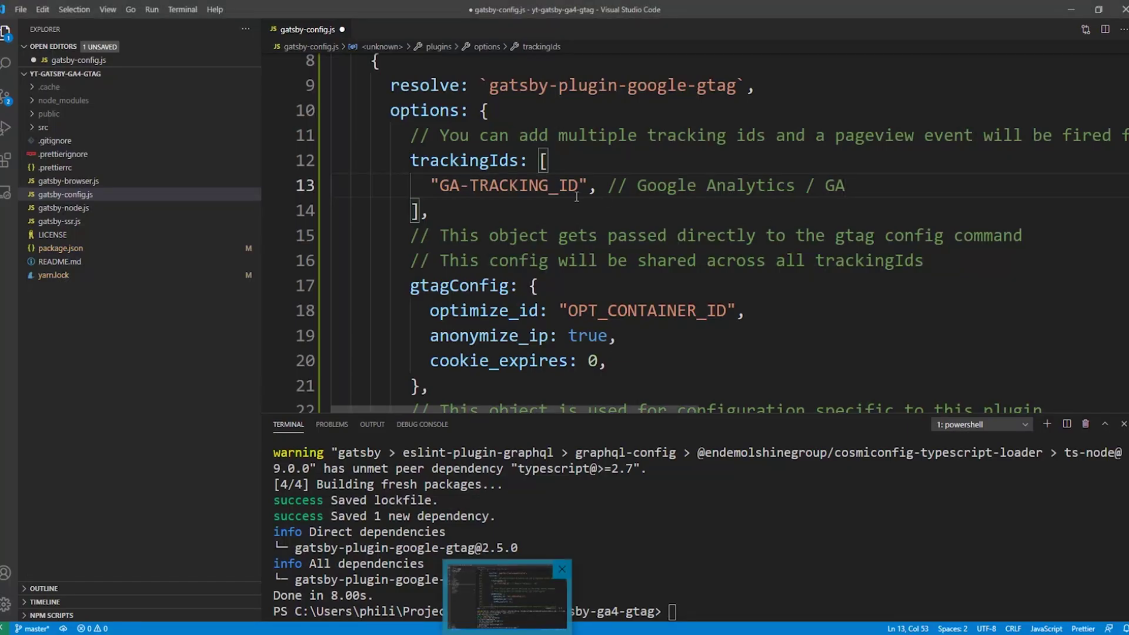
- Paste the measurement ID over "GA-TRACKING_ID" and delete the gtagConfig block with its comments
left_click_drag(580, 187, 438, 187)
key("ctrl+v")
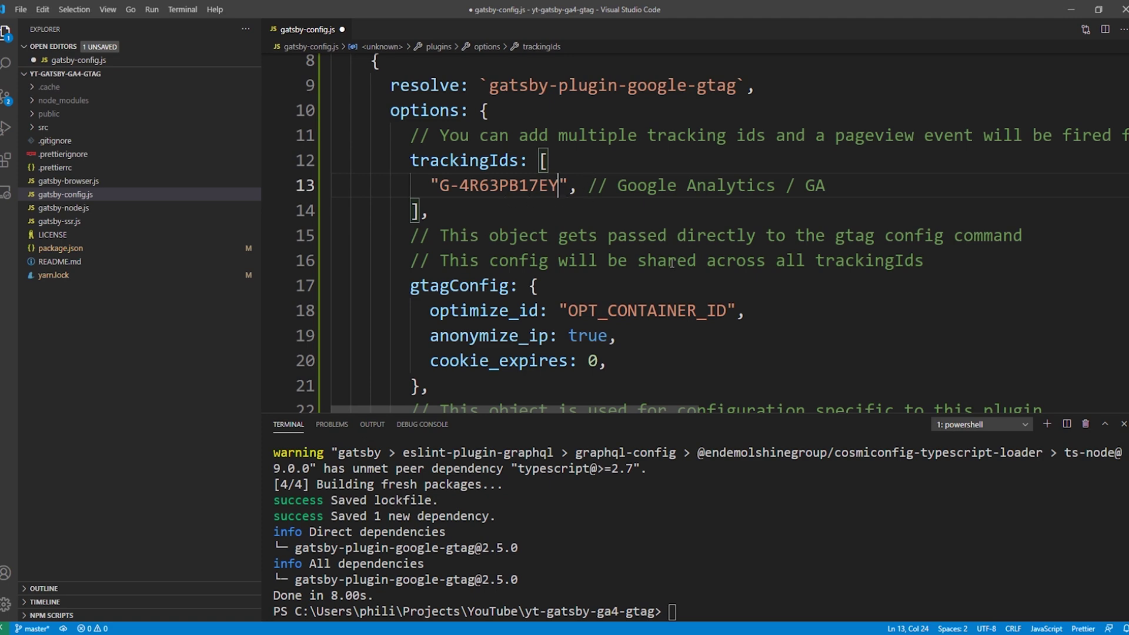
scroll(669, 260, "down", 2)
left_click(586, 219)
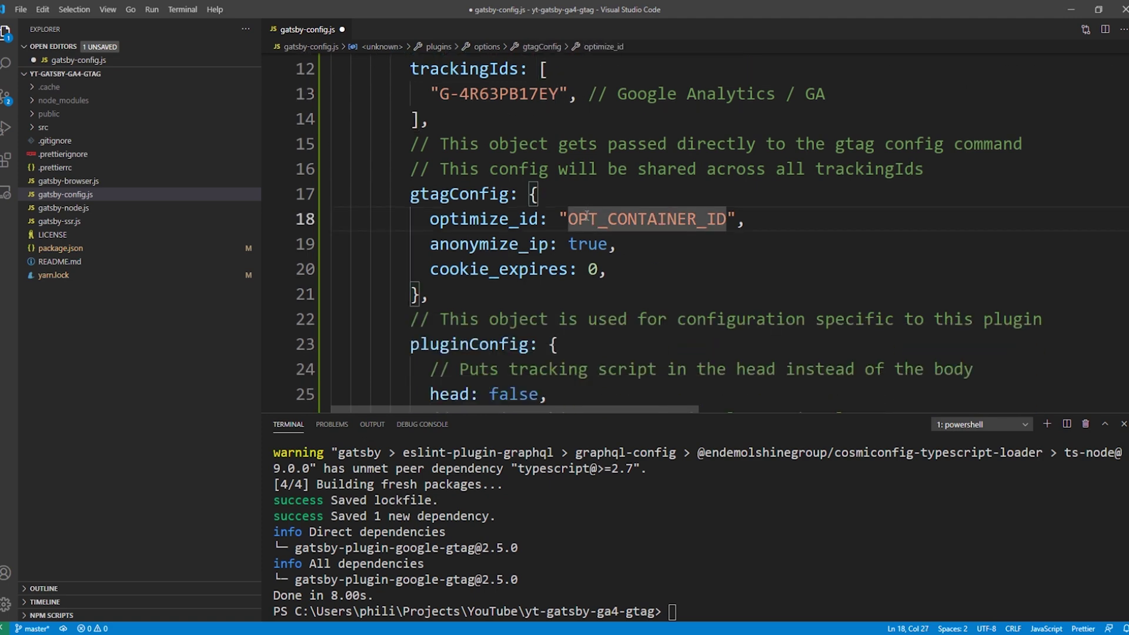
left_click(520, 244)
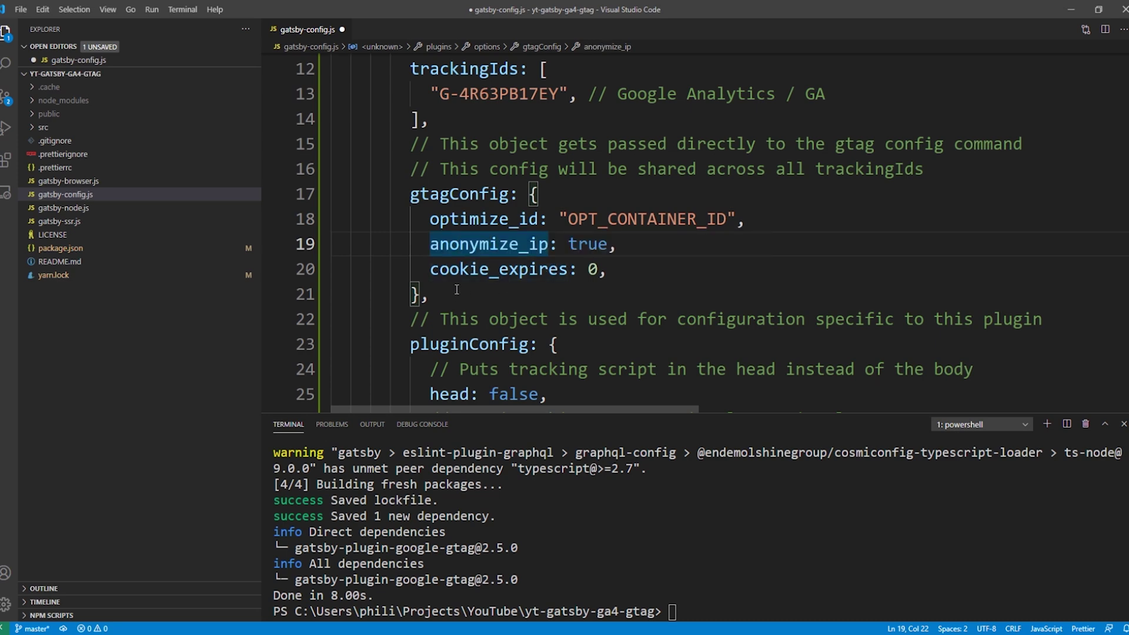
left_click(501, 301)
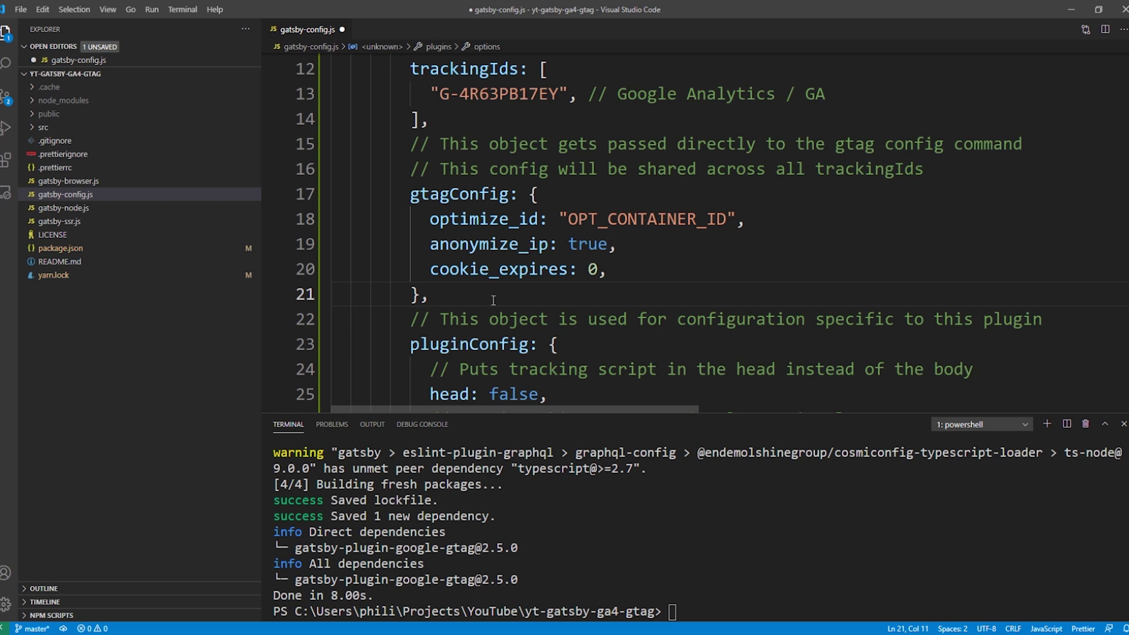
left_click_drag(493, 301, 332, 144)
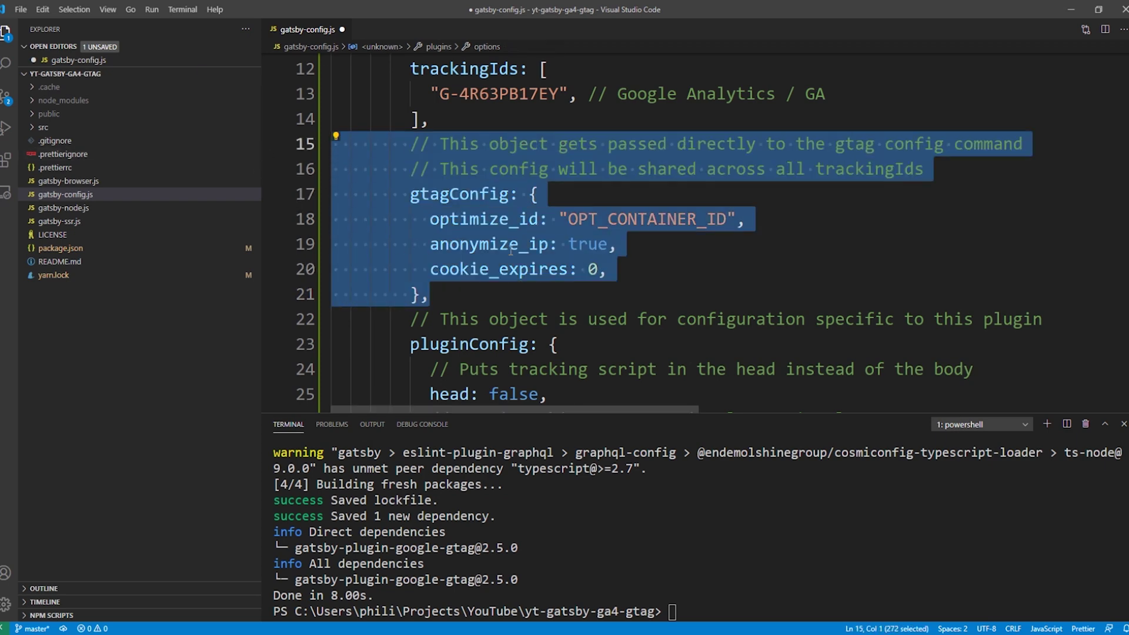
key("BackSpace")
key("BackSpace")
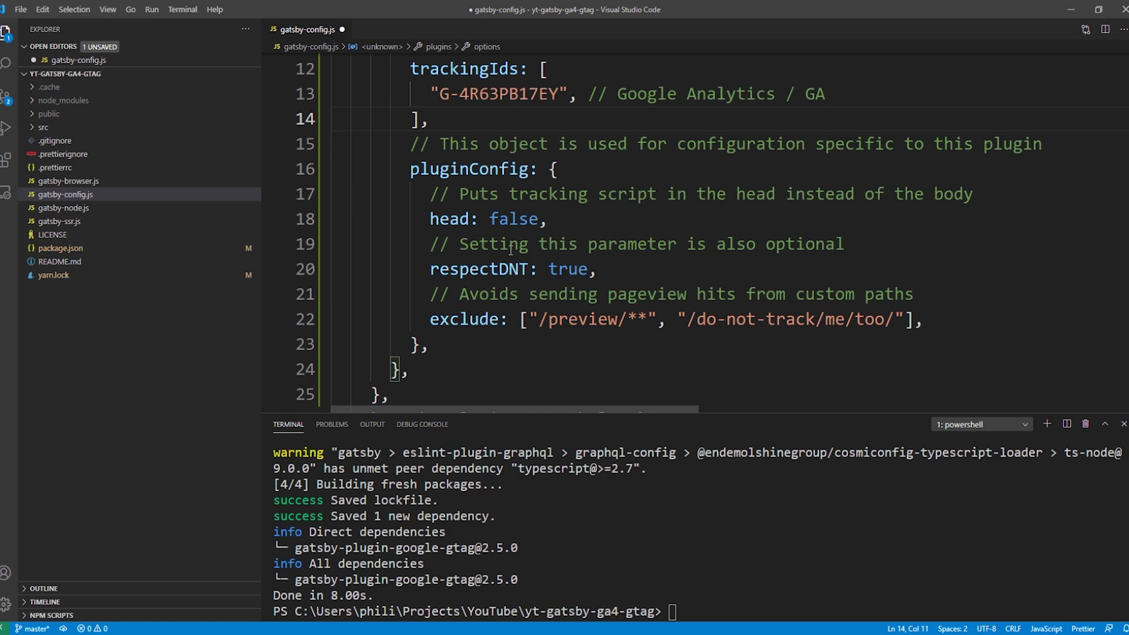
- Change the pluginConfig head option from false to true
scroll(510, 250, "down", 1)
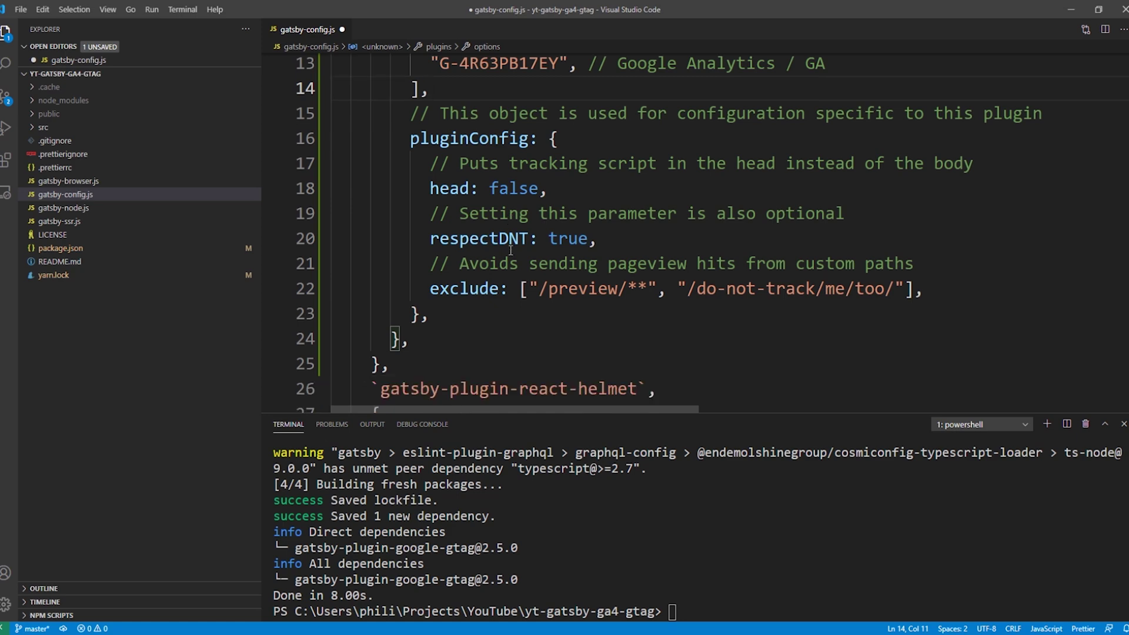
left_click(509, 188)
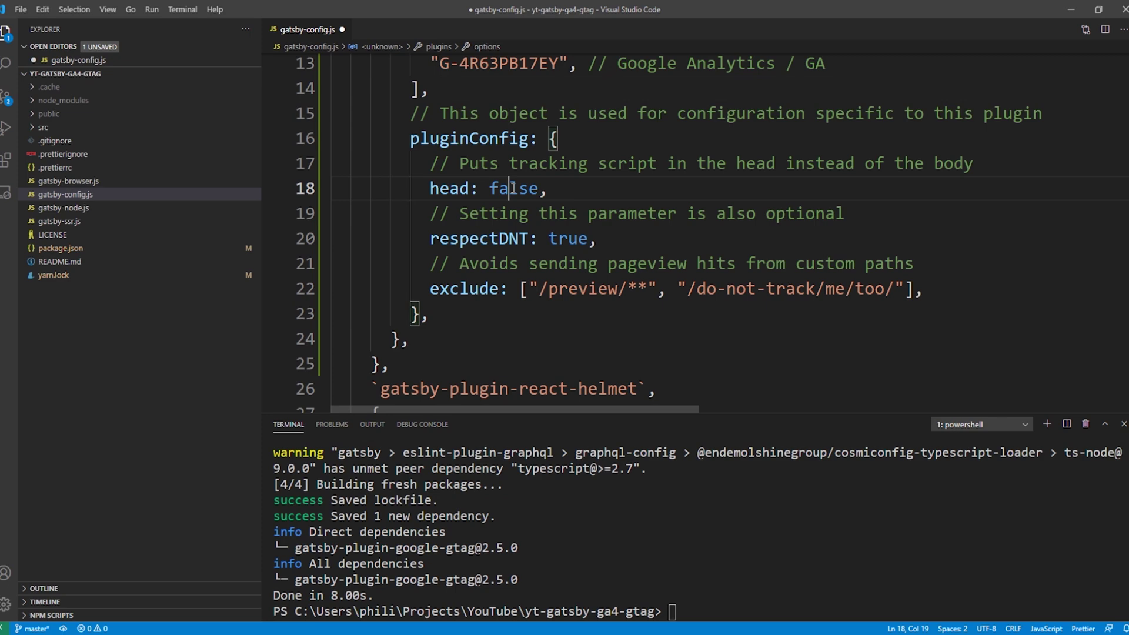
double_click(509, 188)
type("tru")
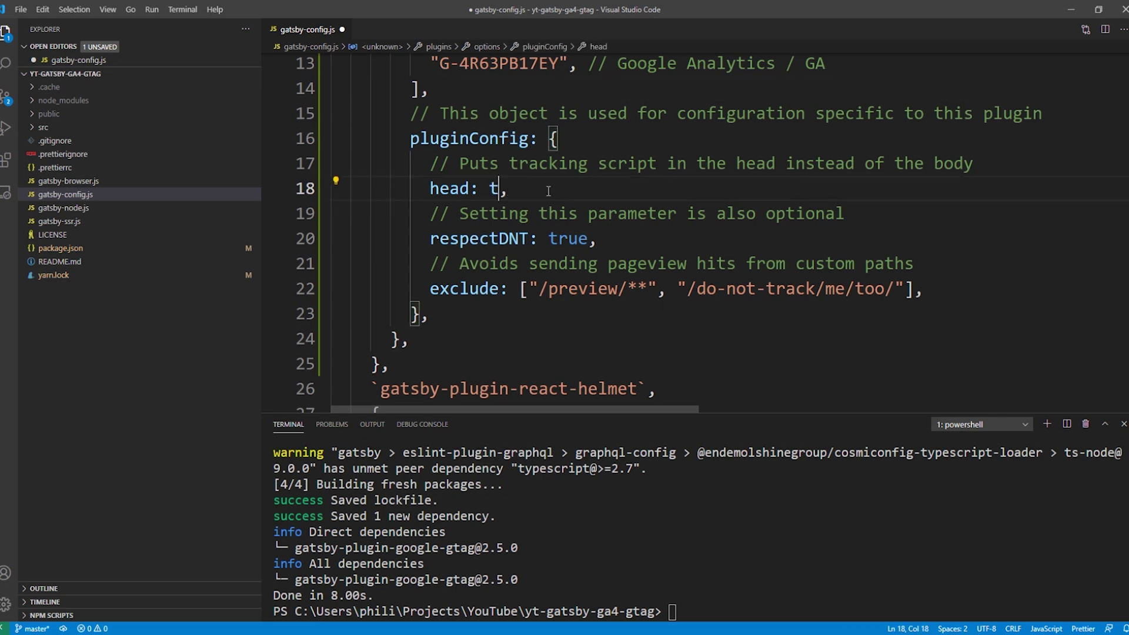
type("e")
key("Right")
- Delete the respectDNT and exclude options and save gatsby-config.js
left_click_drag(925, 289, 258, 228)
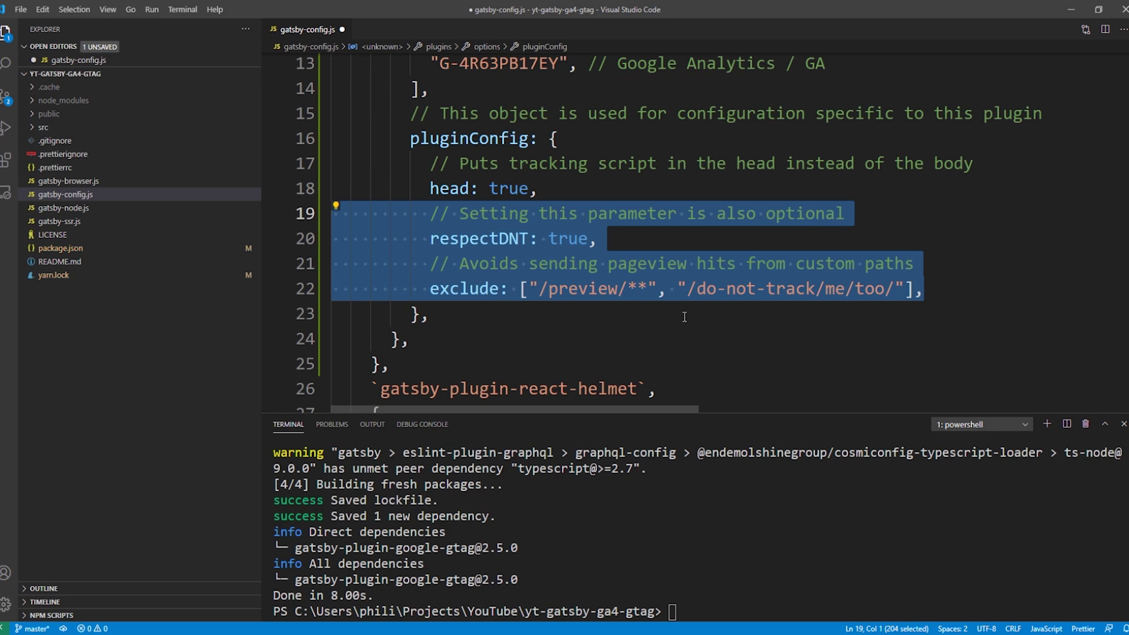
key("BackSpace")
key("BackSpace")
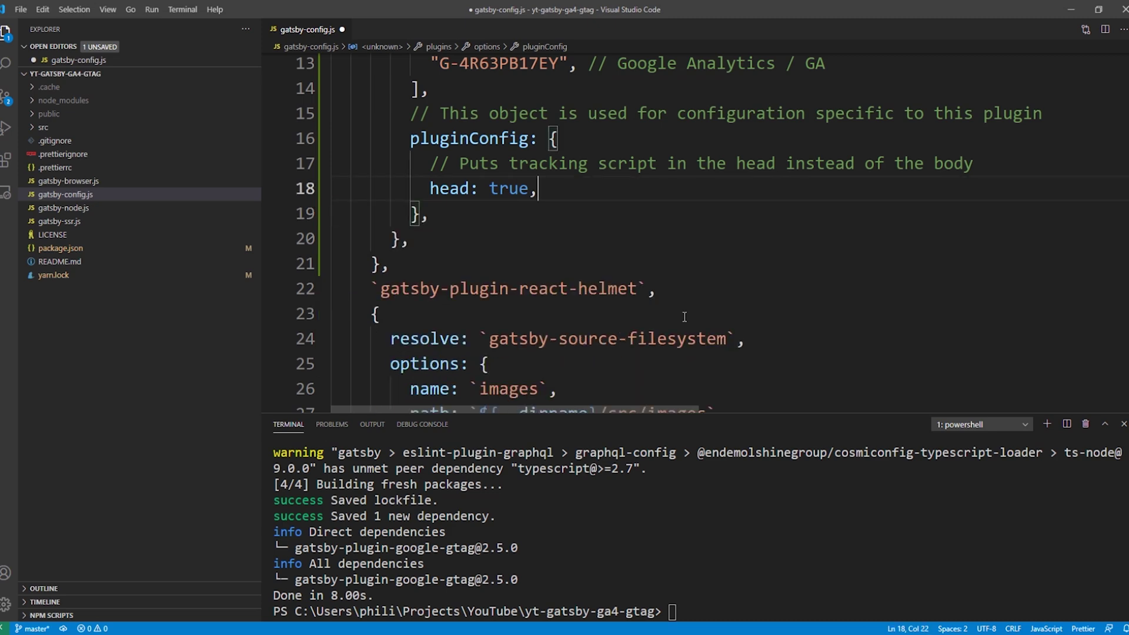
scroll(634, 275, "up", 2)
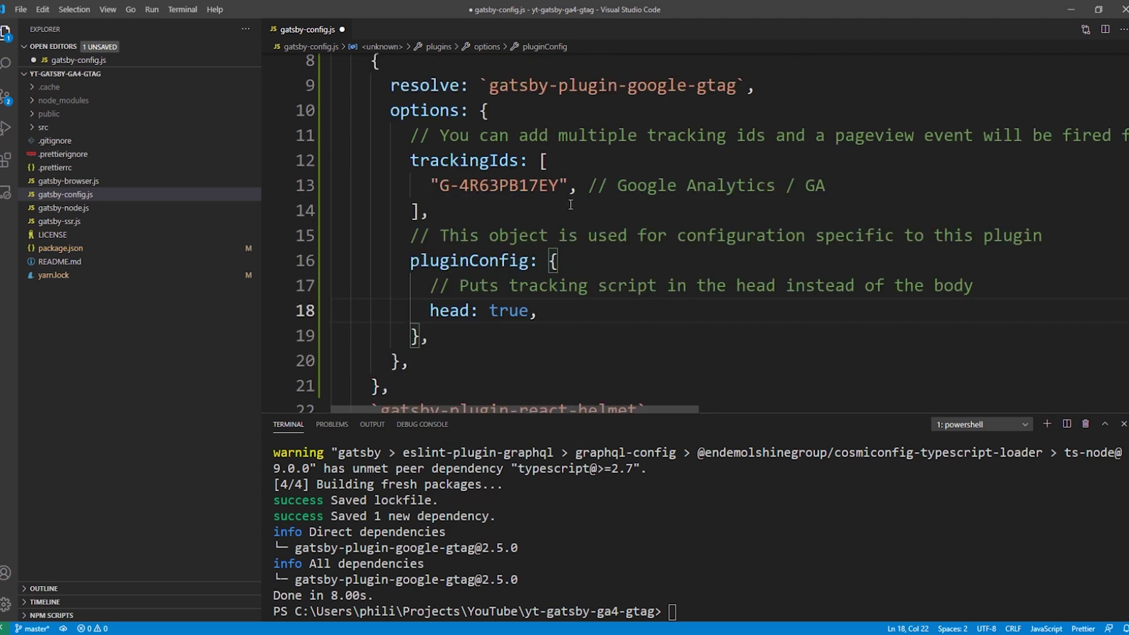
key("ctrl+s")
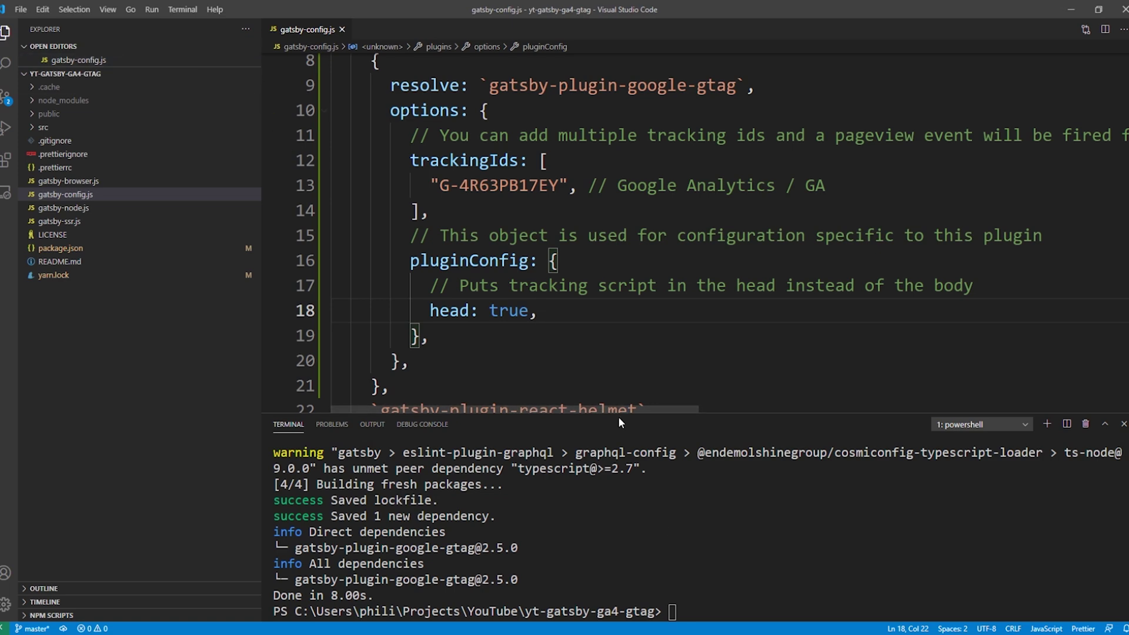
- Run gatsby build, then gatsby serve, and open the site at localhost:9000
left_click(699, 609)
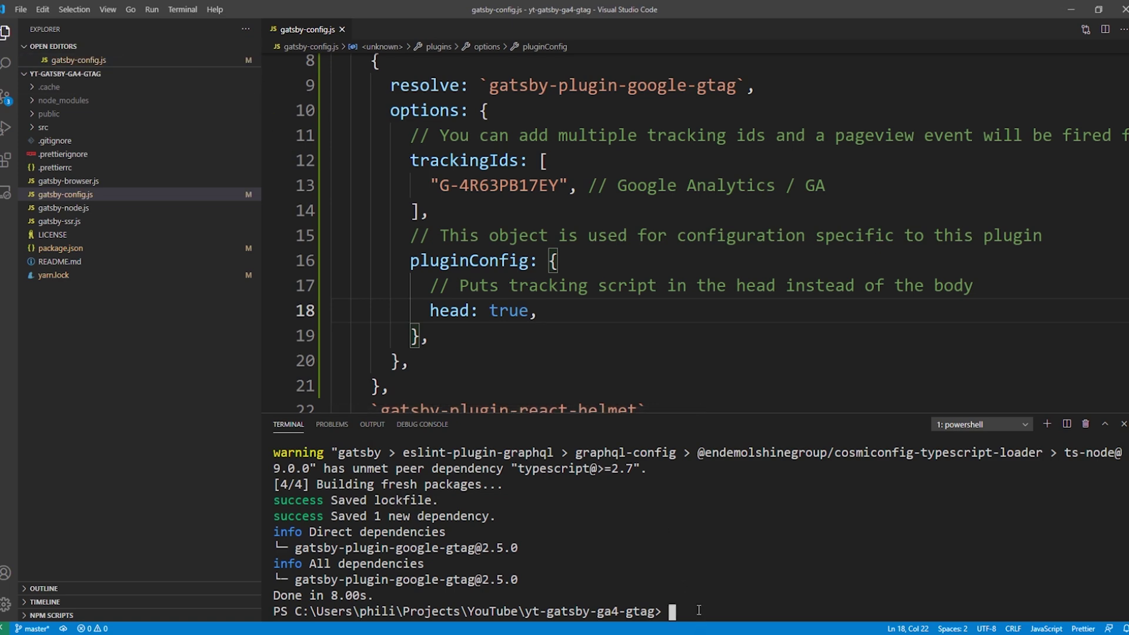
type("gatsby build")
key("Return")
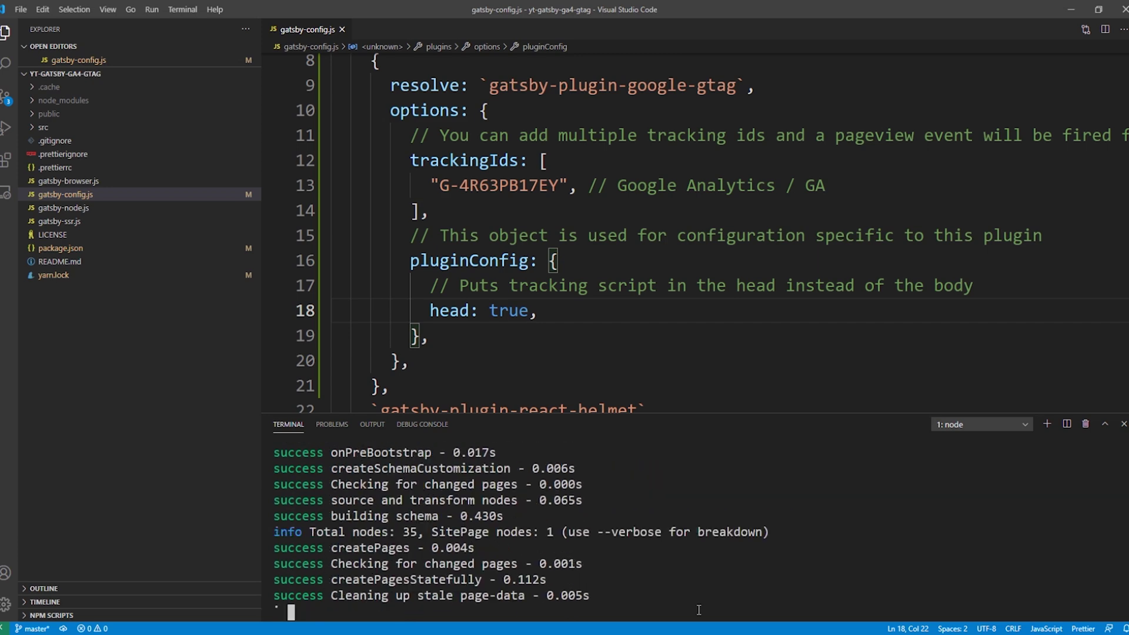
type("gatsby serve")
key("Return")
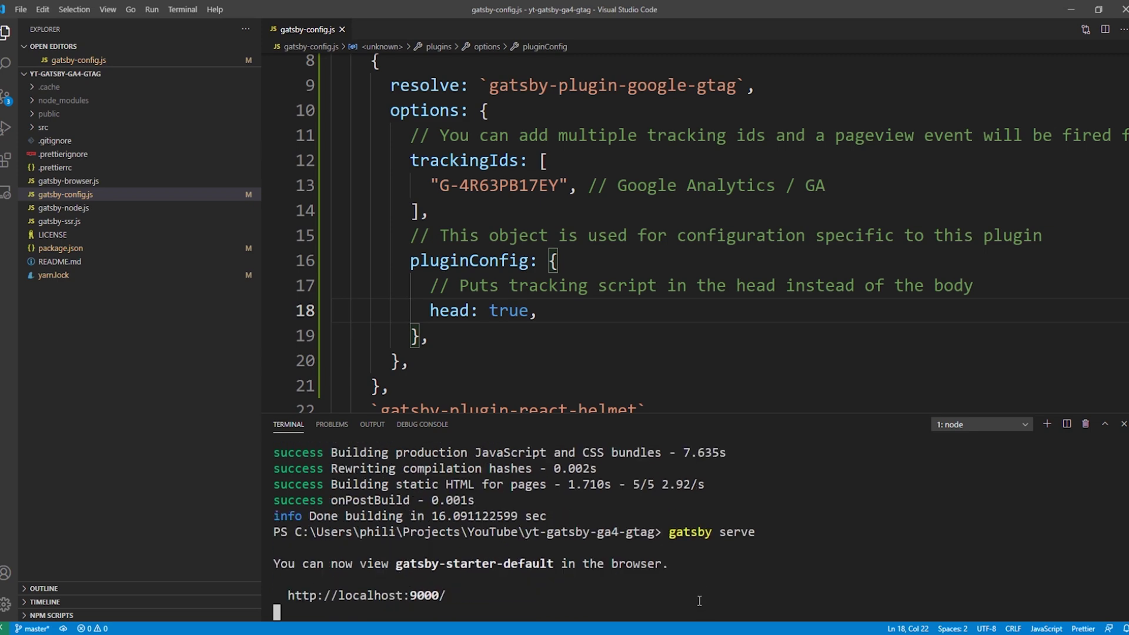
left_click(421, 596, "ctrl")
- Move the Gatsby site tab into its own window snapped right, with Analytics snapped left
left_click_drag(221, 12, 475, 108)
key("super+Right")
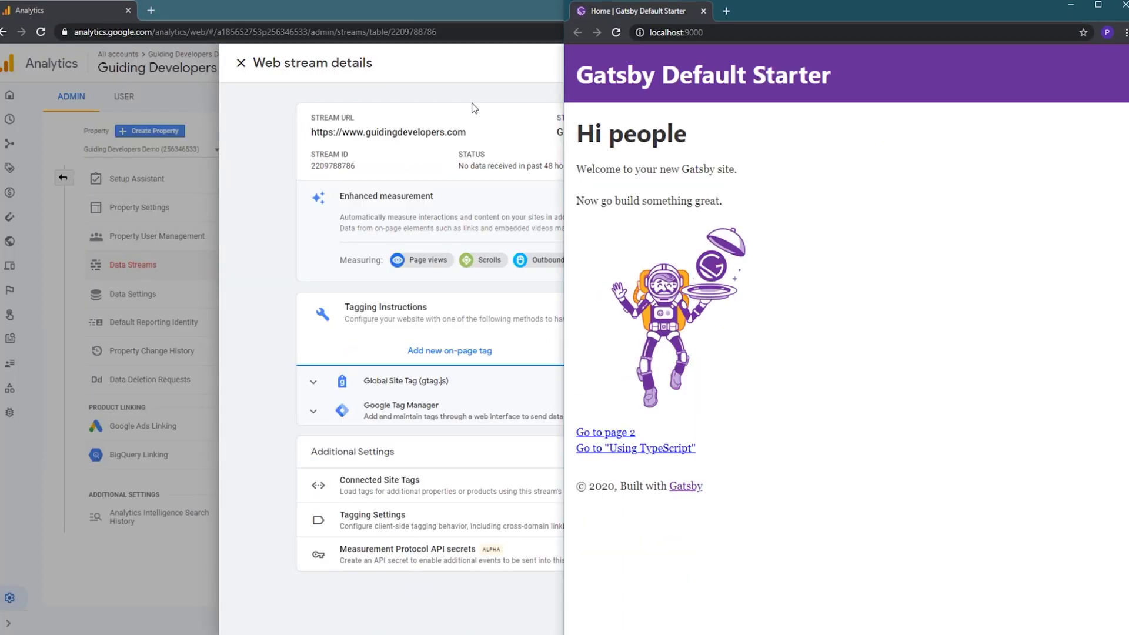
left_click(369, 2)
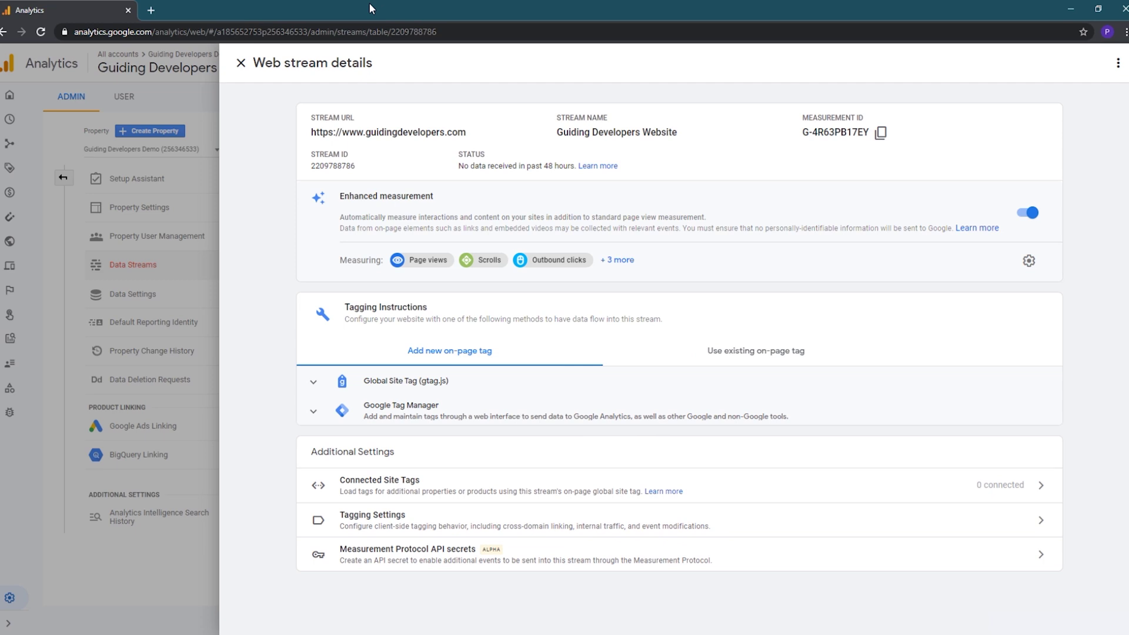
key("super+Left")
- Resize both windows side by side, close Web stream details, and return to Analytics Home
left_click(575, 162)
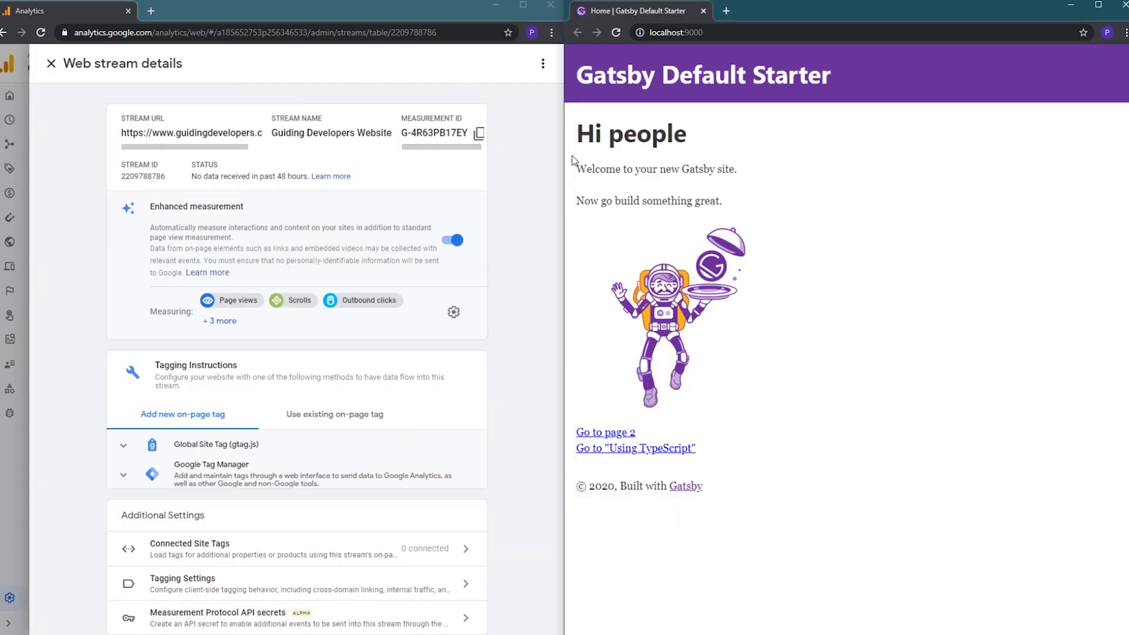
left_click_drag(564, 162, 840, 166)
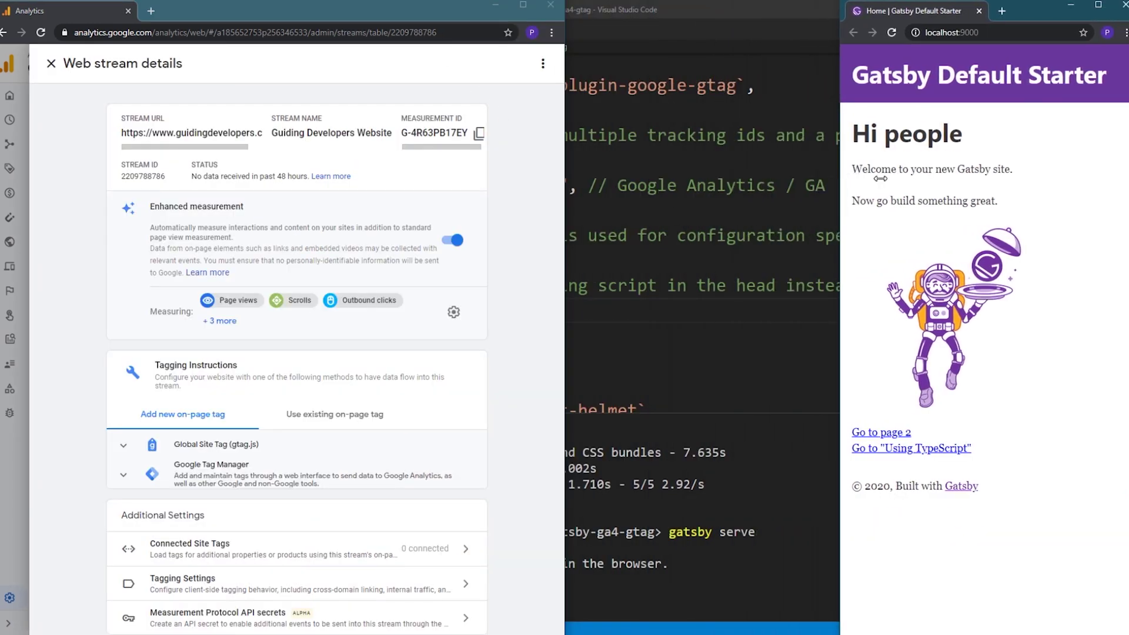
left_click_drag(564, 229, 842, 236)
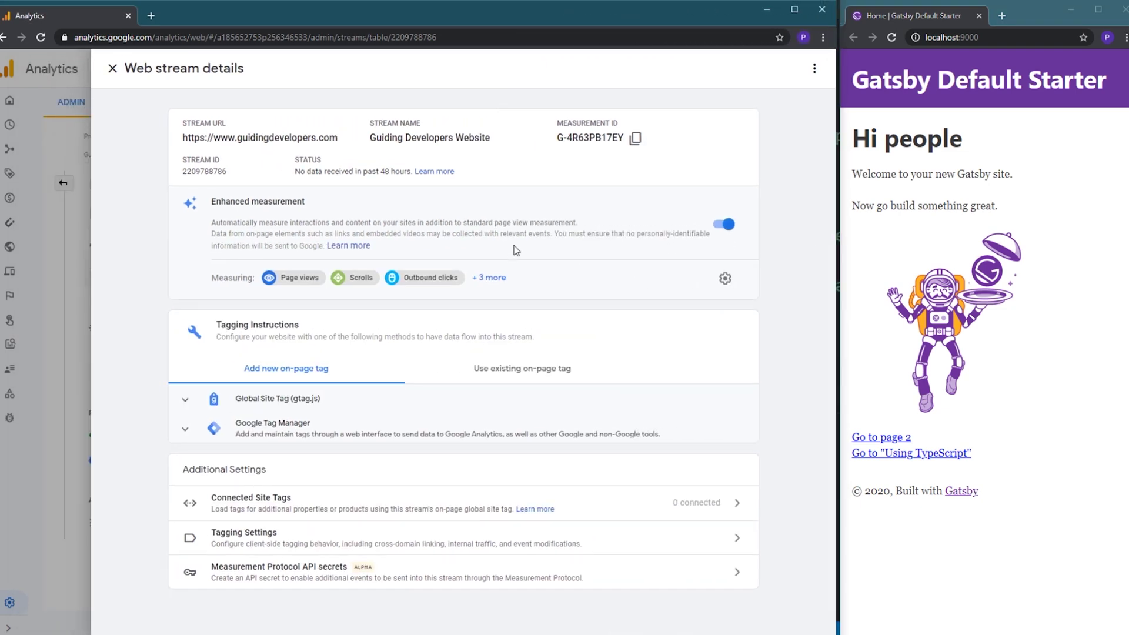
left_click(112, 71)
left_click(11, 104)
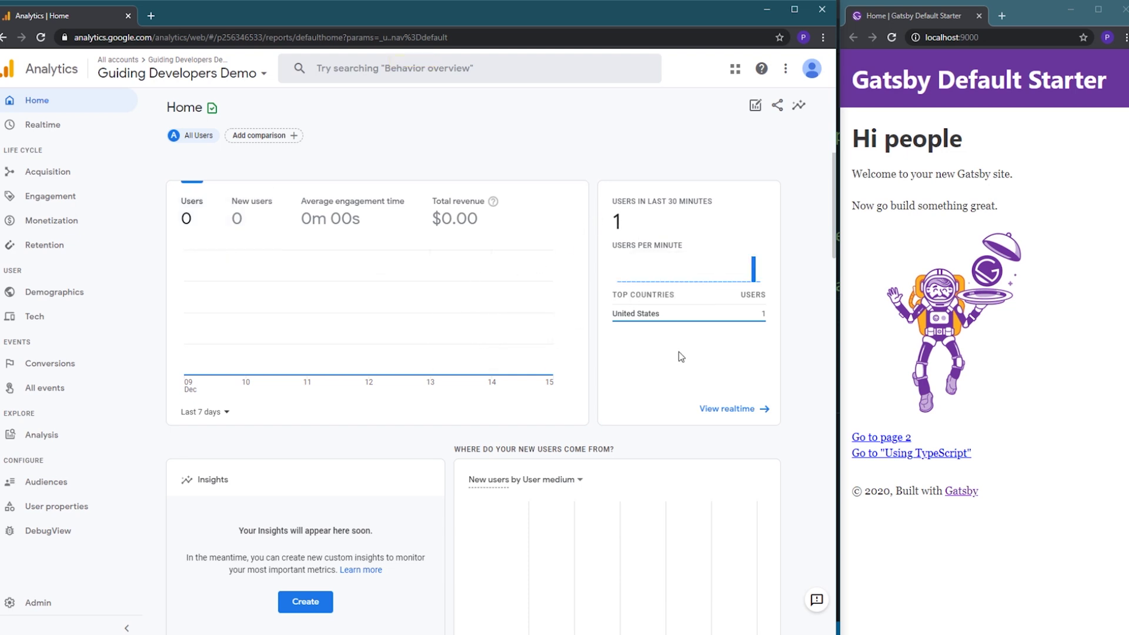
- Open the Analytics Realtime report
scroll(679, 352, "down", 6)
scroll(679, 351, "up", 6)
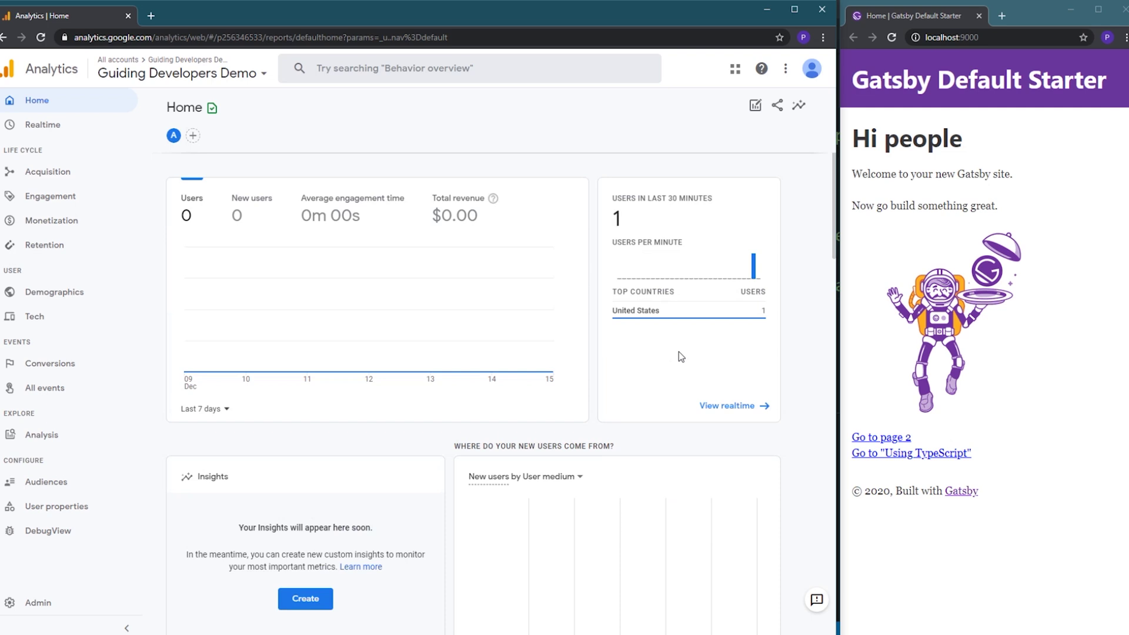
mouse_move(274, 252)
left_click(43, 124)
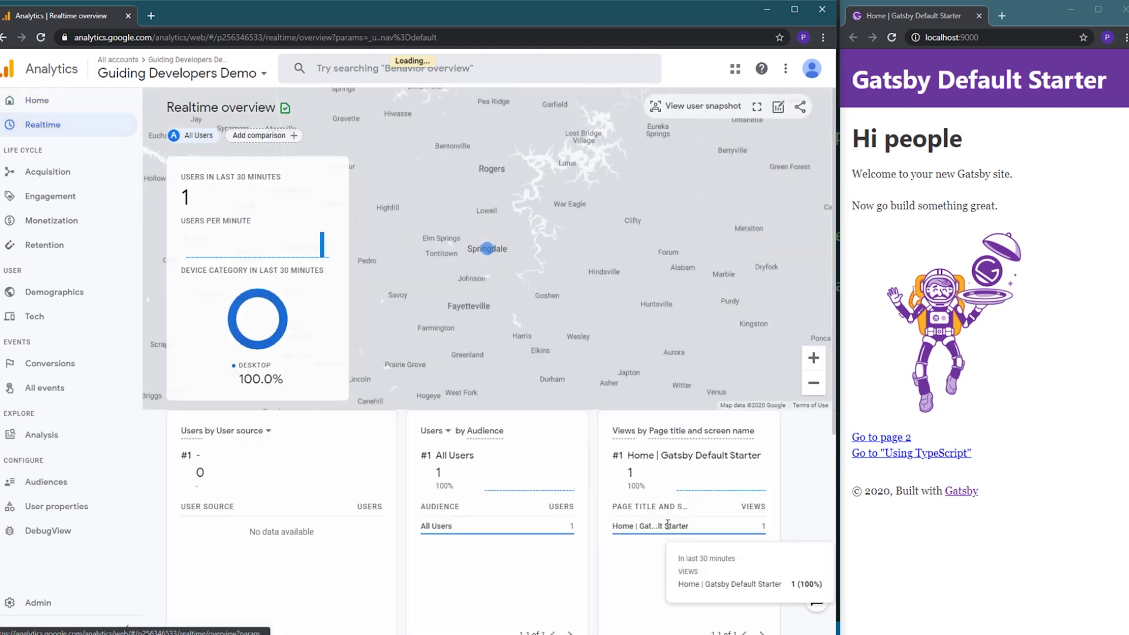
- Browse the Gatsby site between Home, Page 2 and Using TypeScript, then open DebugView
left_click(902, 454)
left_click(900, 425)
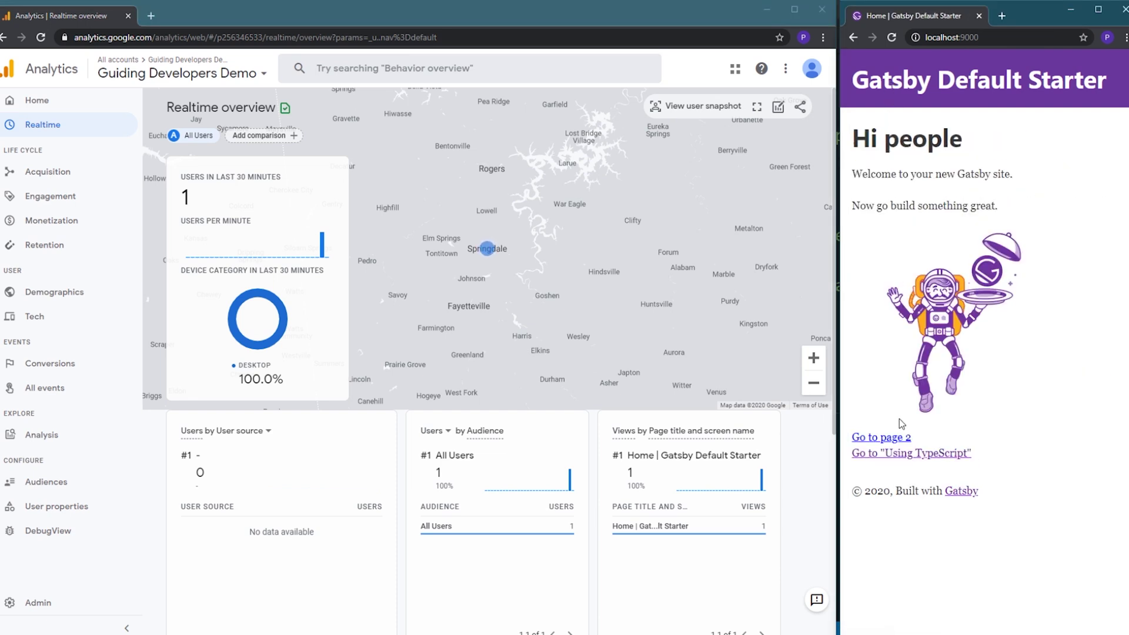
left_click(895, 437)
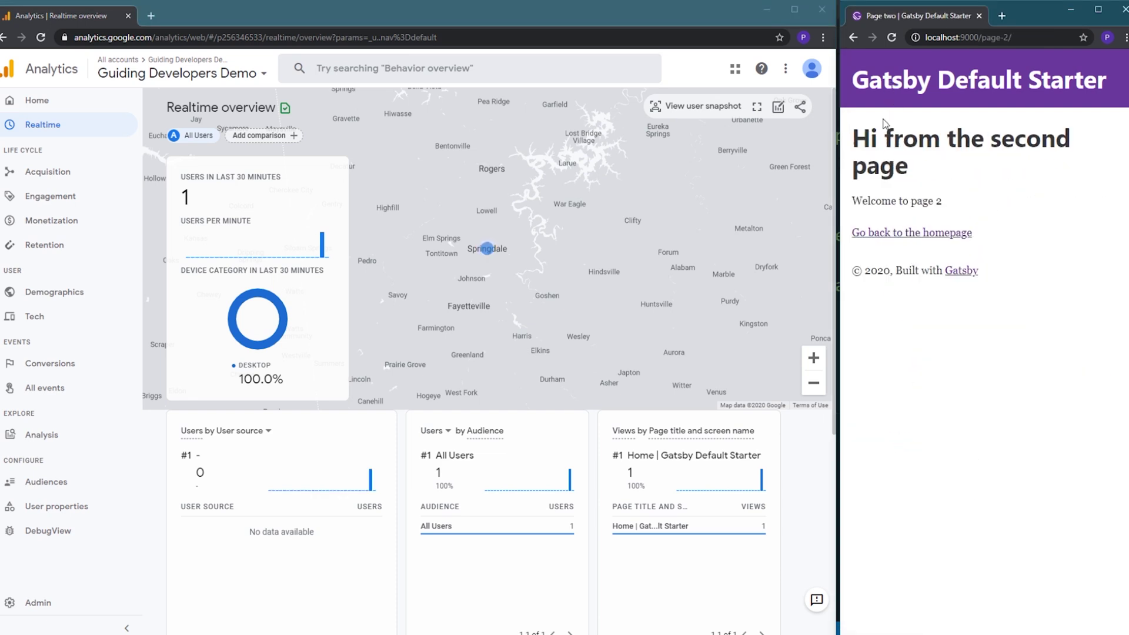
left_click(913, 233)
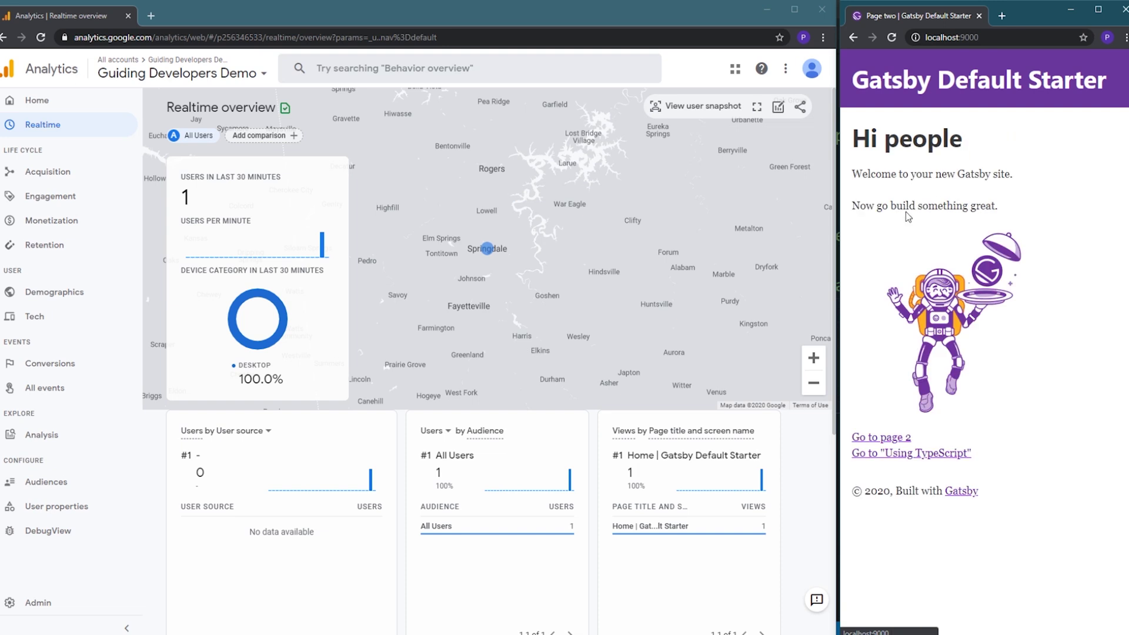
left_click(912, 454)
left_click(894, 564)
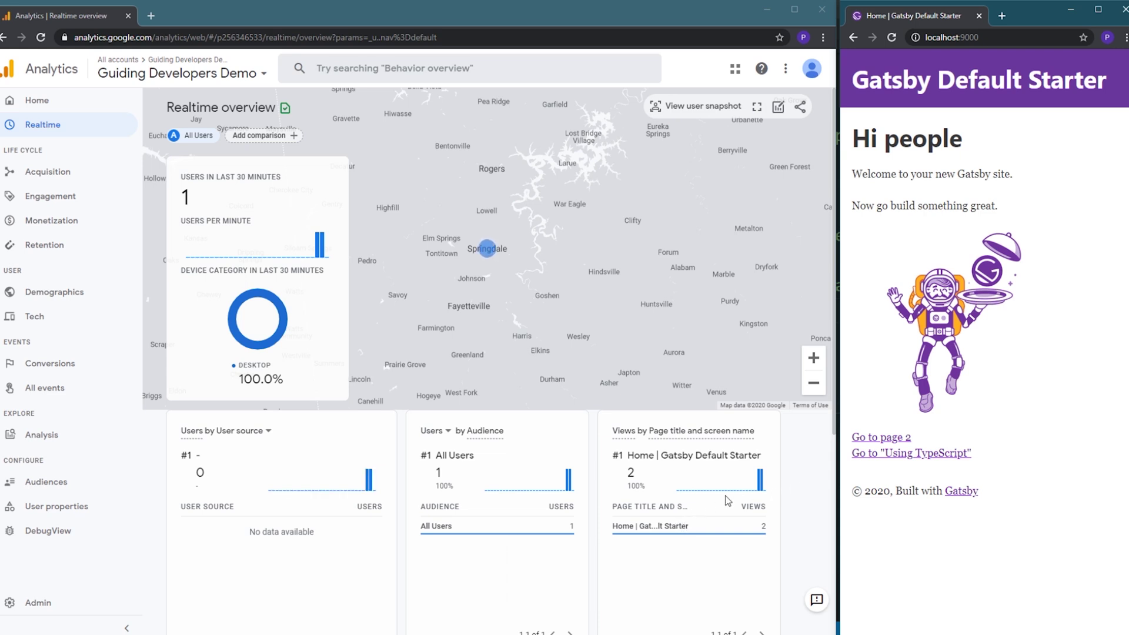
left_click(37, 532)
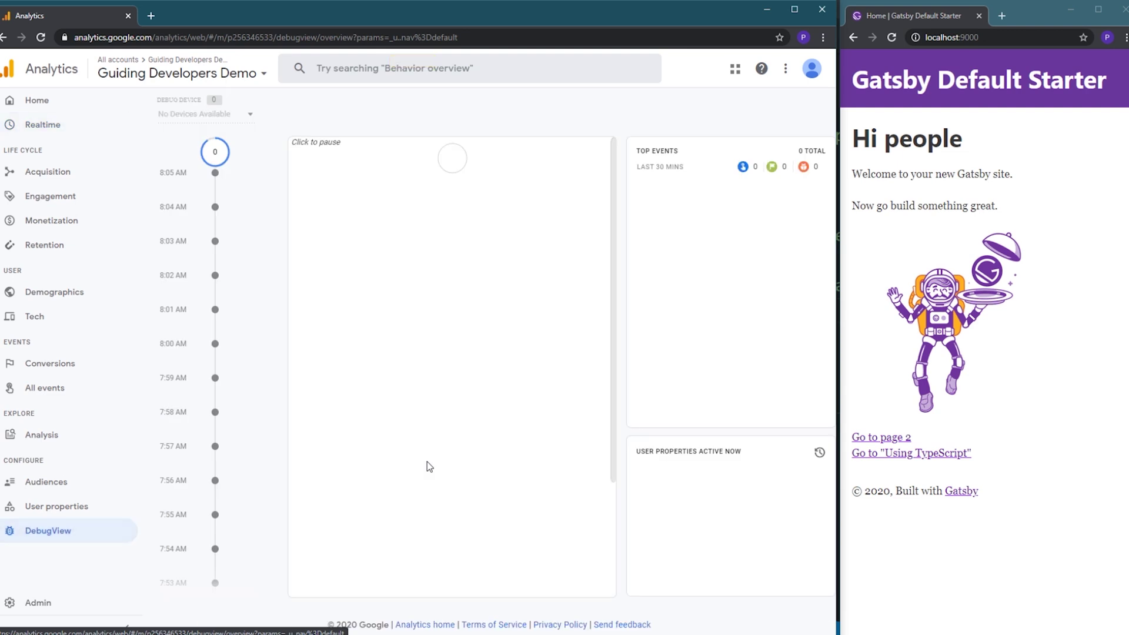
- From the Gatsby window's Chrome menu, open More tools > Extensions
left_click(933, 103)
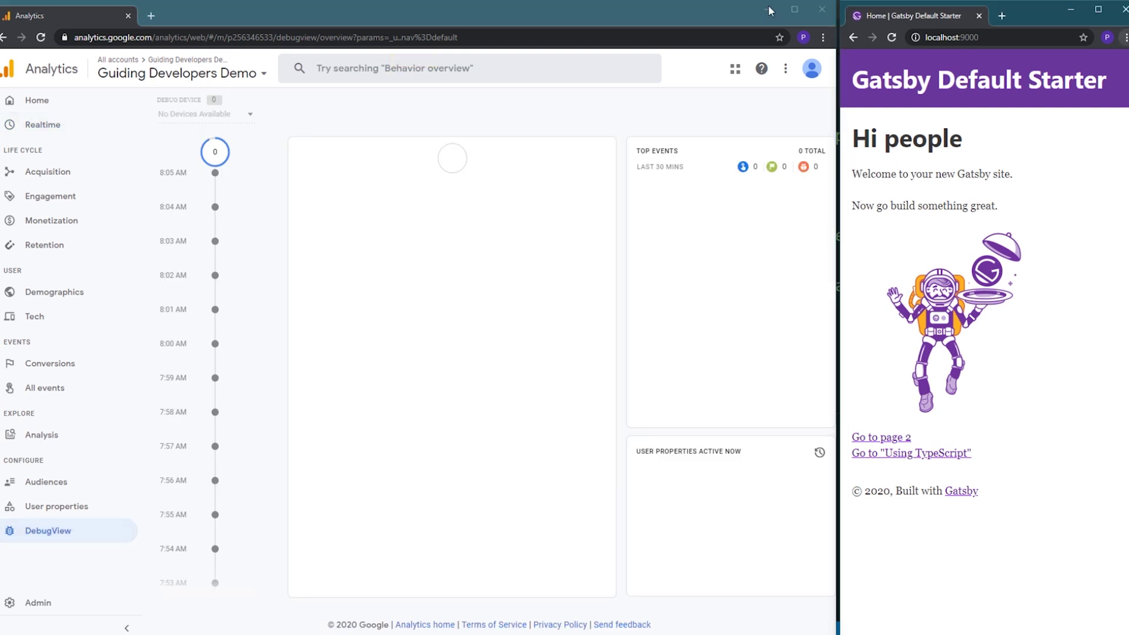
left_click(822, 38)
mouse_move(724, 211)
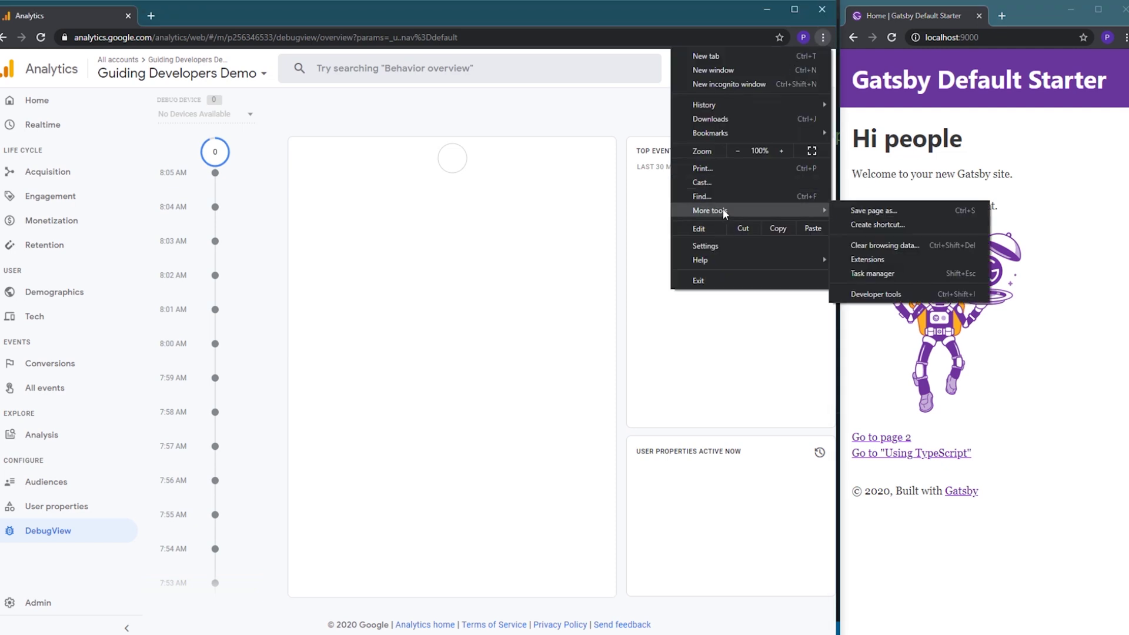
left_click(882, 260)
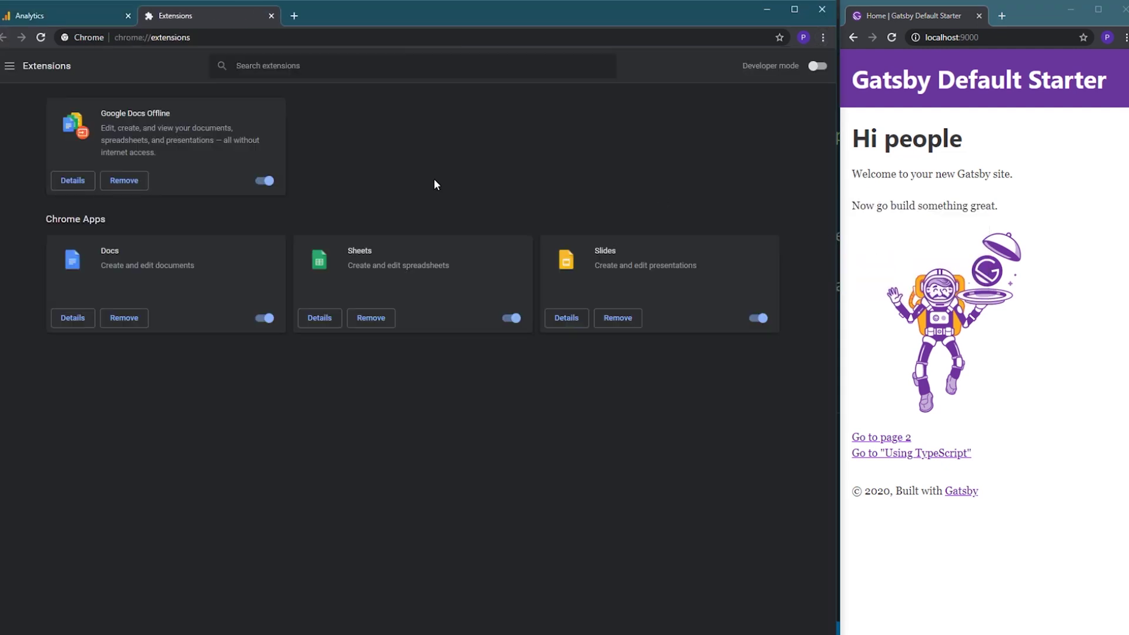
- Search the Chrome Web Store for 'google ana' and open the Google Analytics Debugger listing
left_click(10, 65)
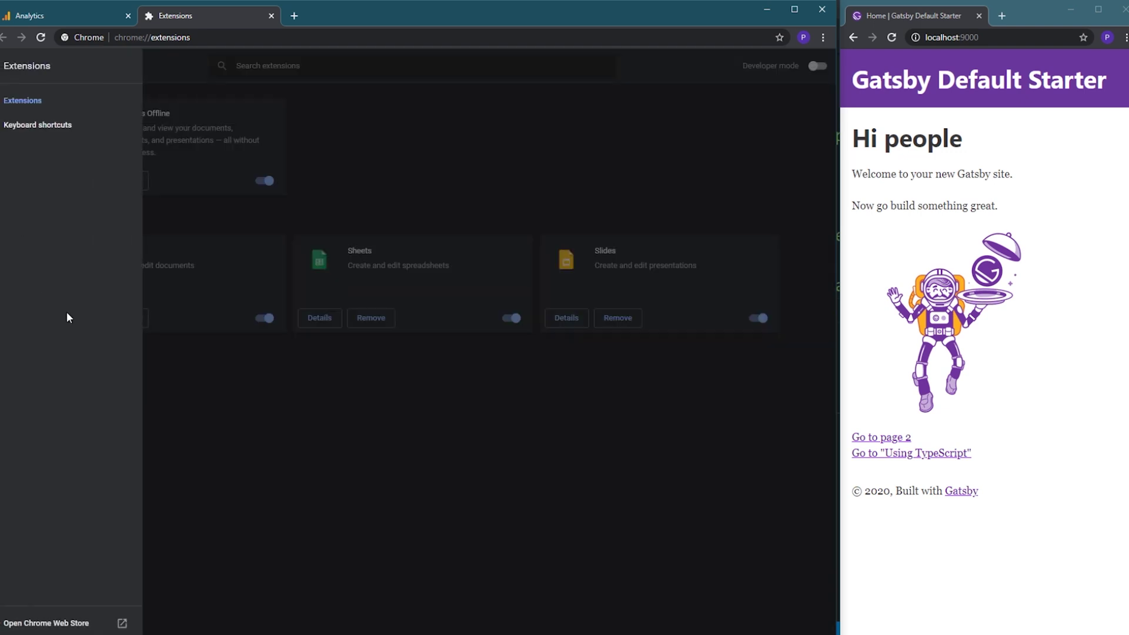
left_click(76, 623)
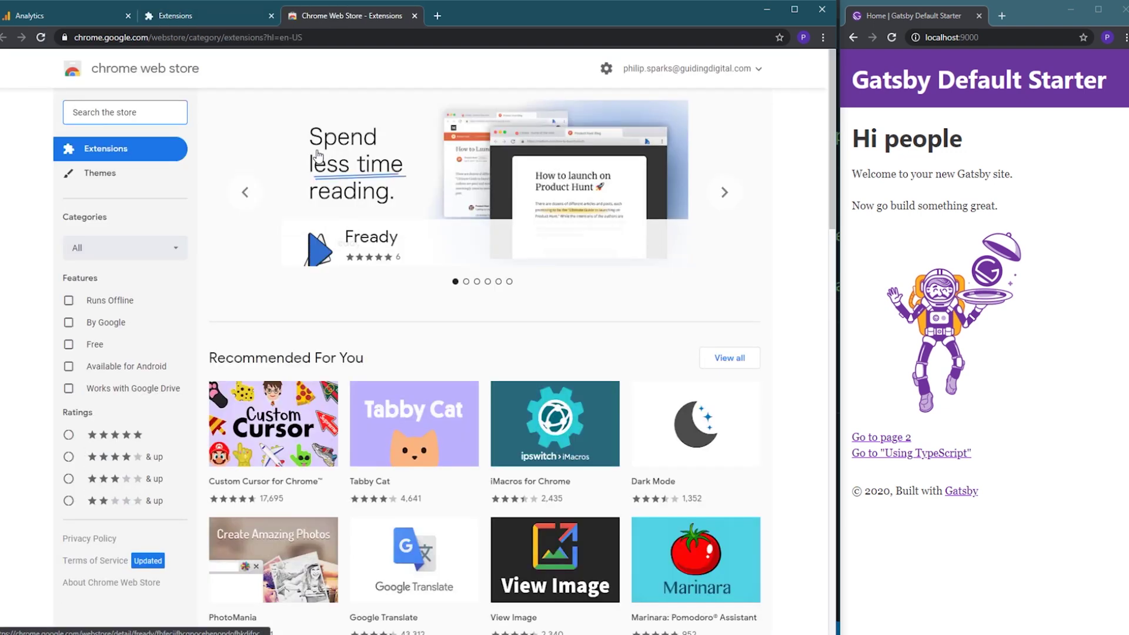
type("goo")
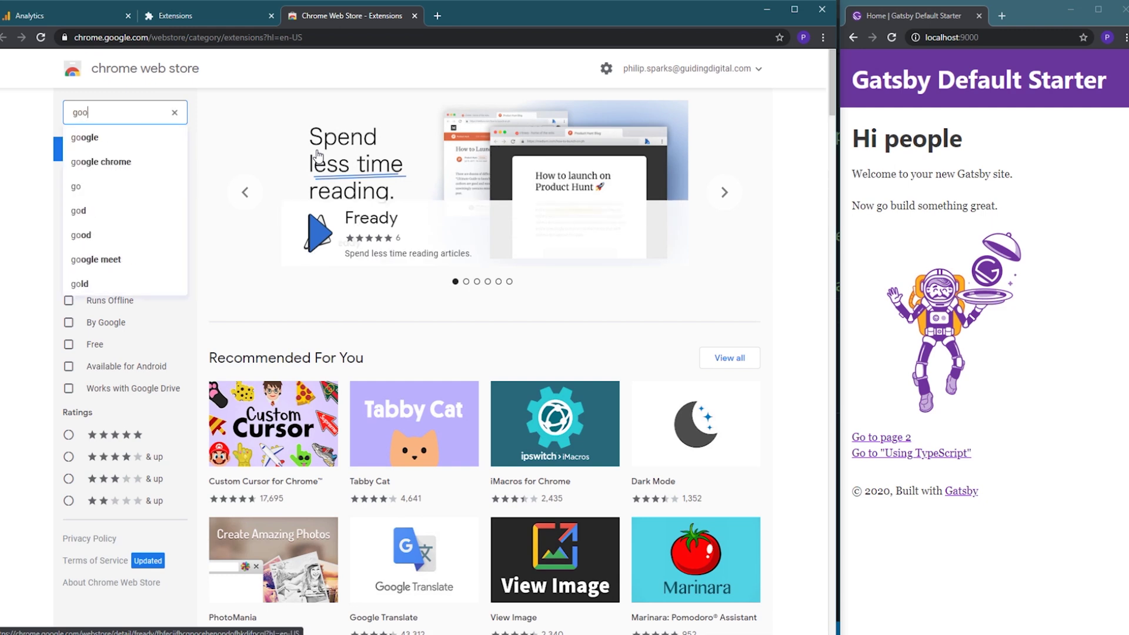
type("gle anan")
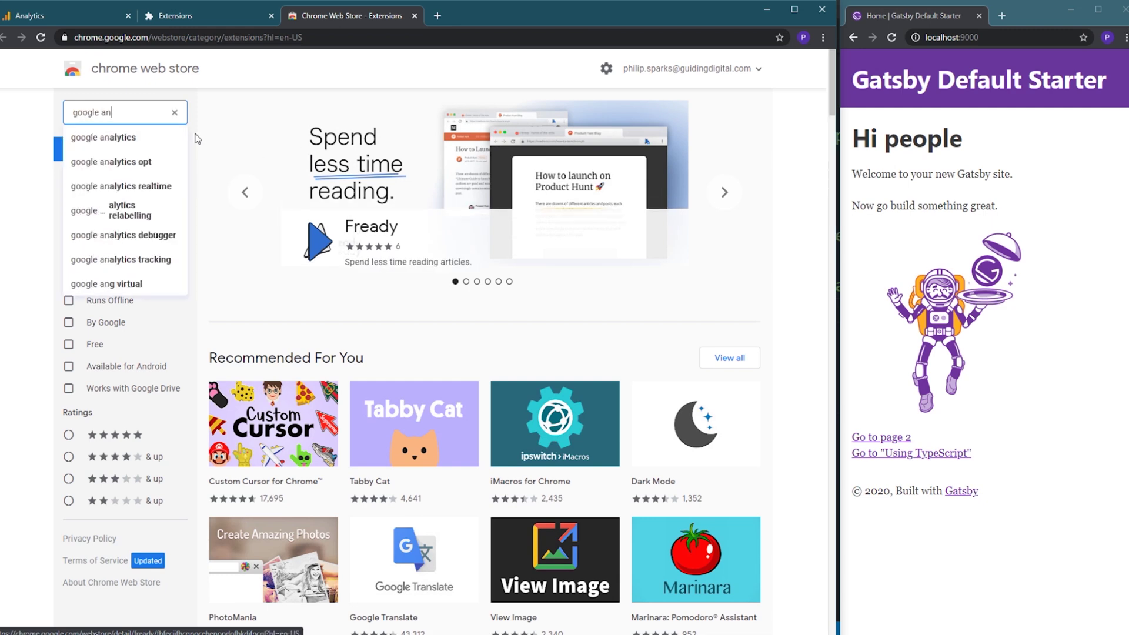
left_click(115, 138)
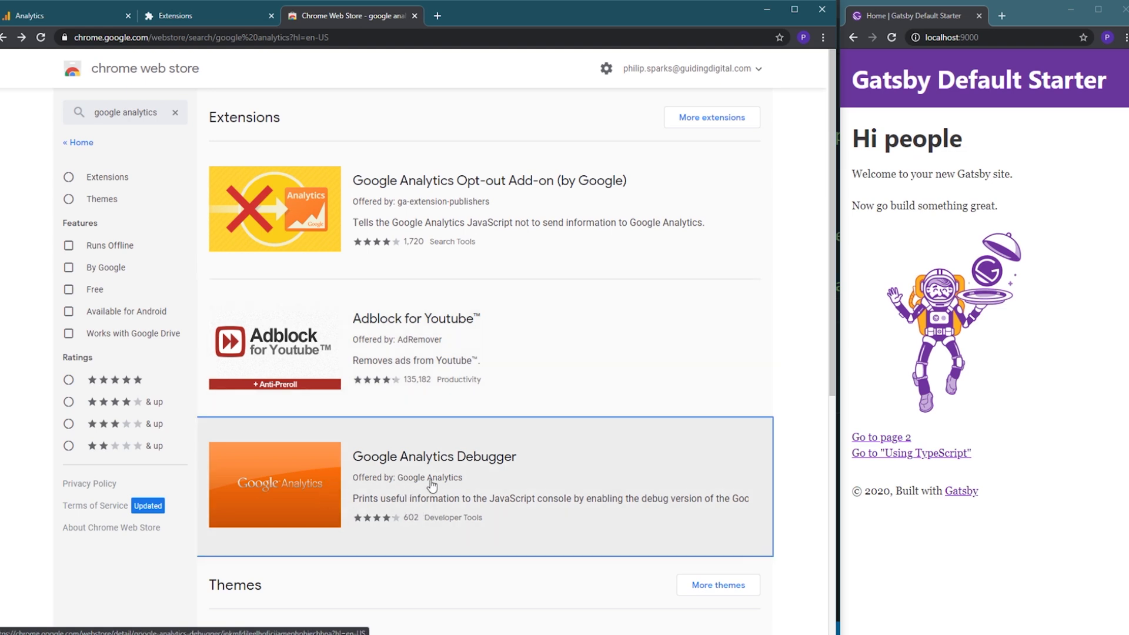
left_click(343, 481)
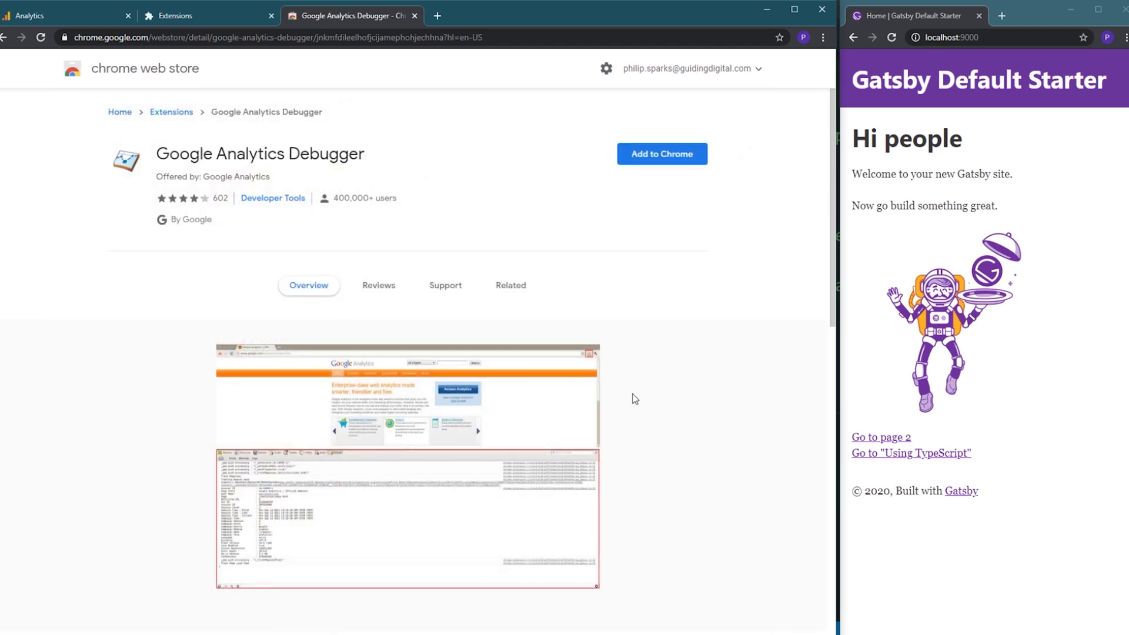
- Add Google Analytics Debugger to Chrome, then close the store and Extensions tabs
left_click(662, 155)
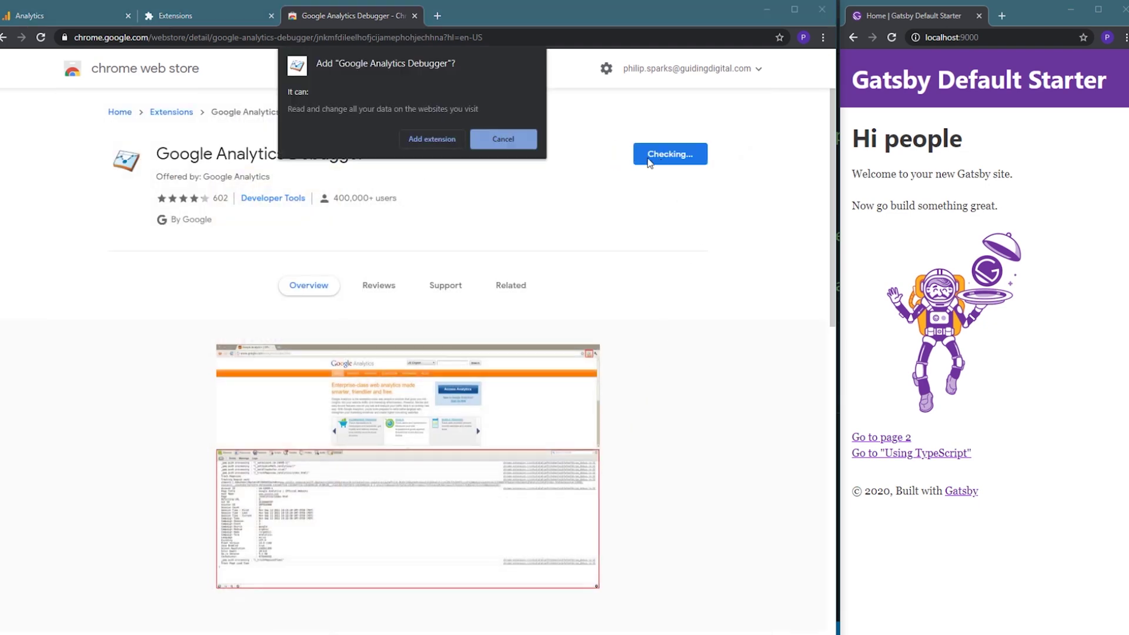
left_click(436, 139)
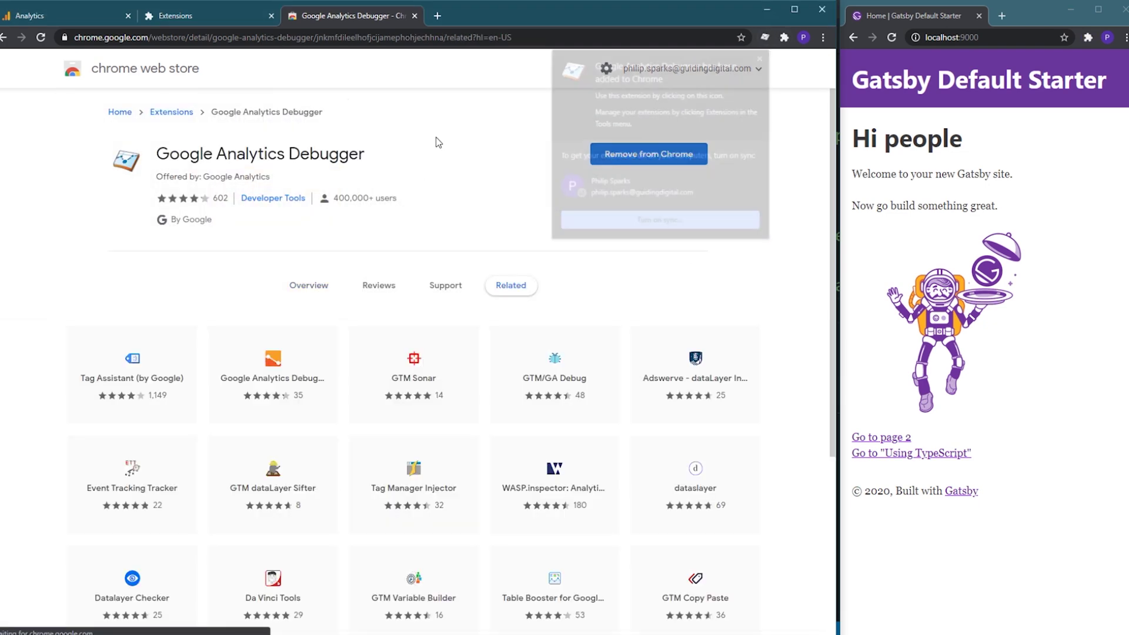
left_click(763, 56)
left_click(415, 15)
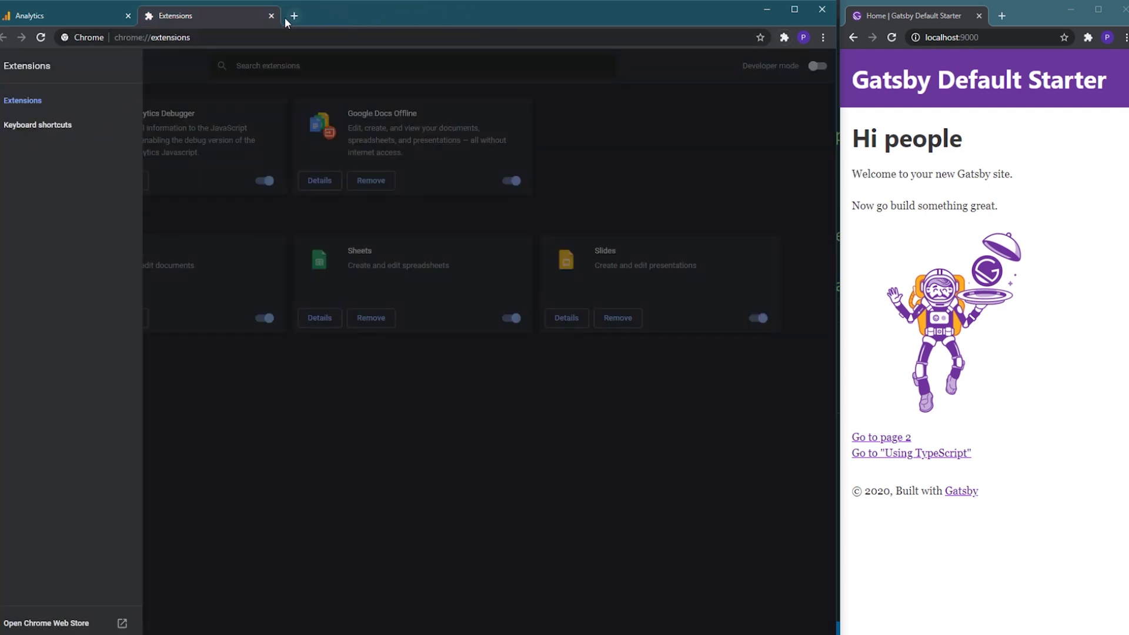
left_click(271, 16)
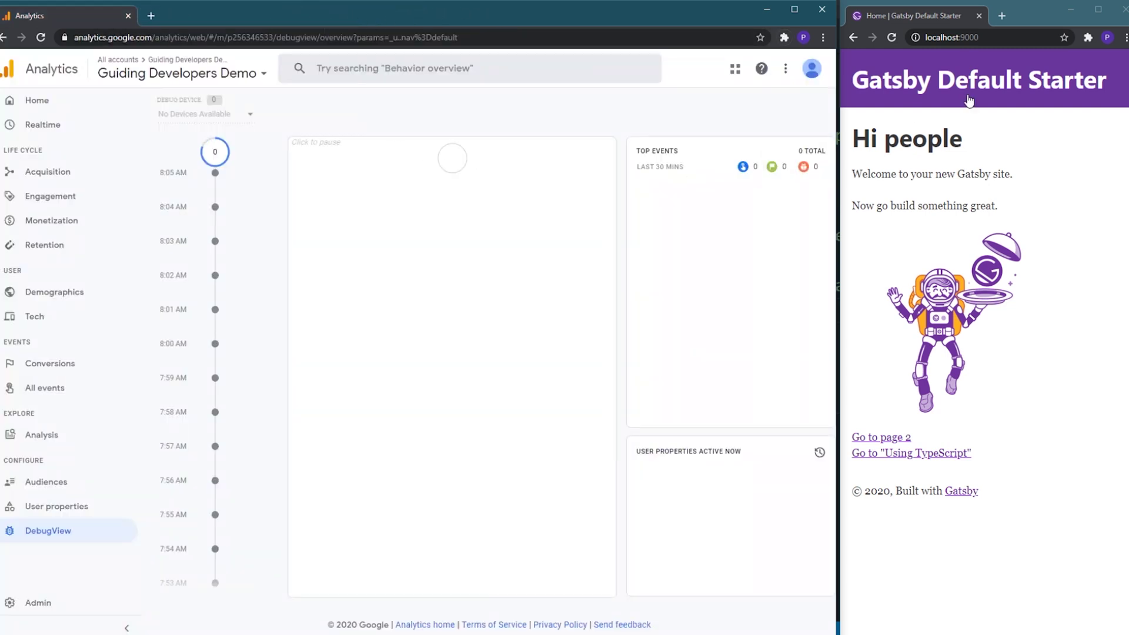
- Enable Google Analytics Debugger on the Gatsby site and reload DebugView to detect the device
left_click(1063, 52)
left_click(1088, 38)
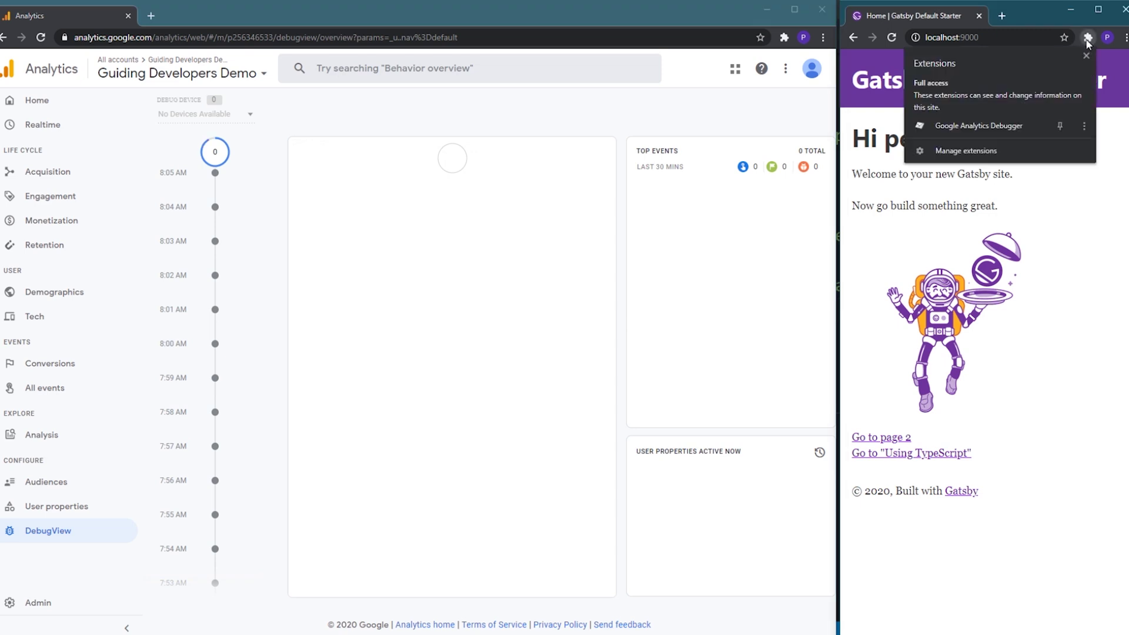
left_click(980, 125)
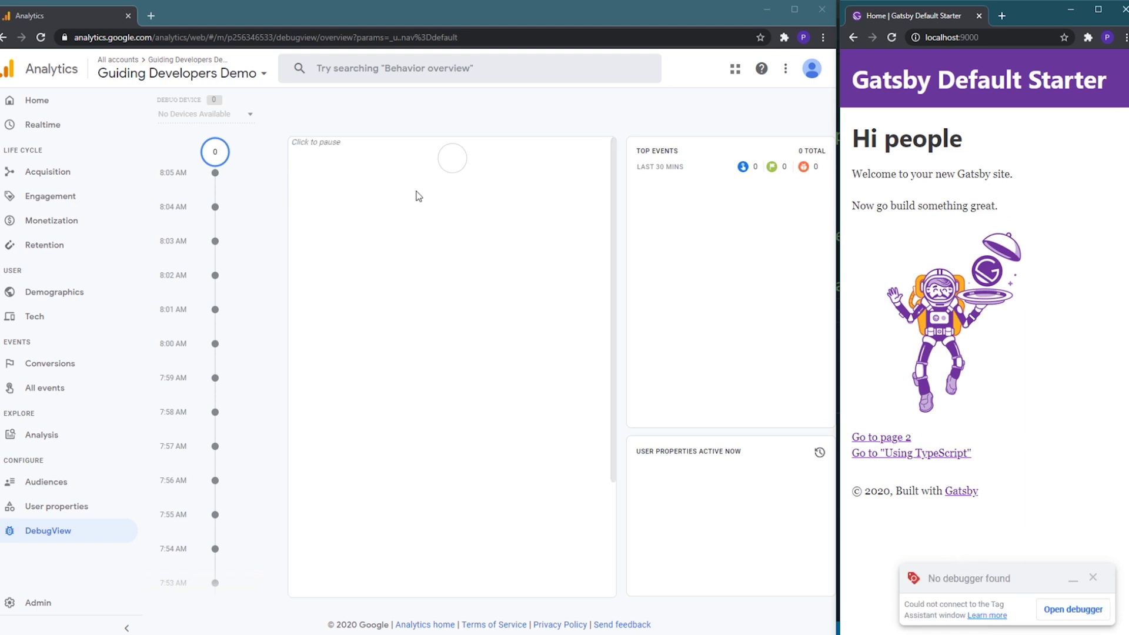
left_click(383, 136)
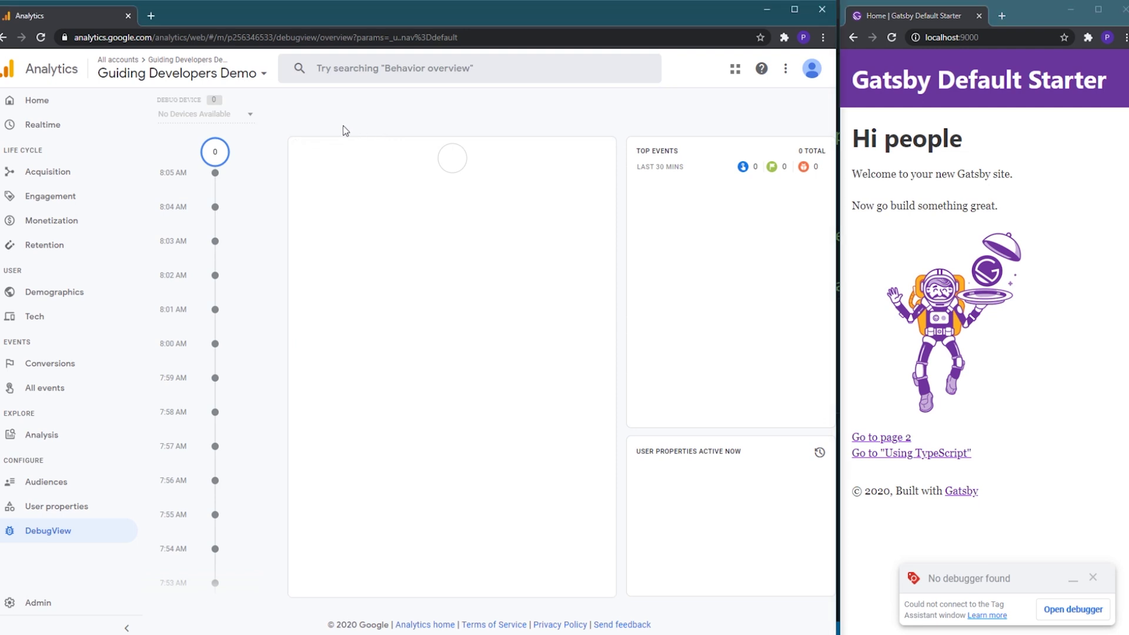
left_click(40, 37)
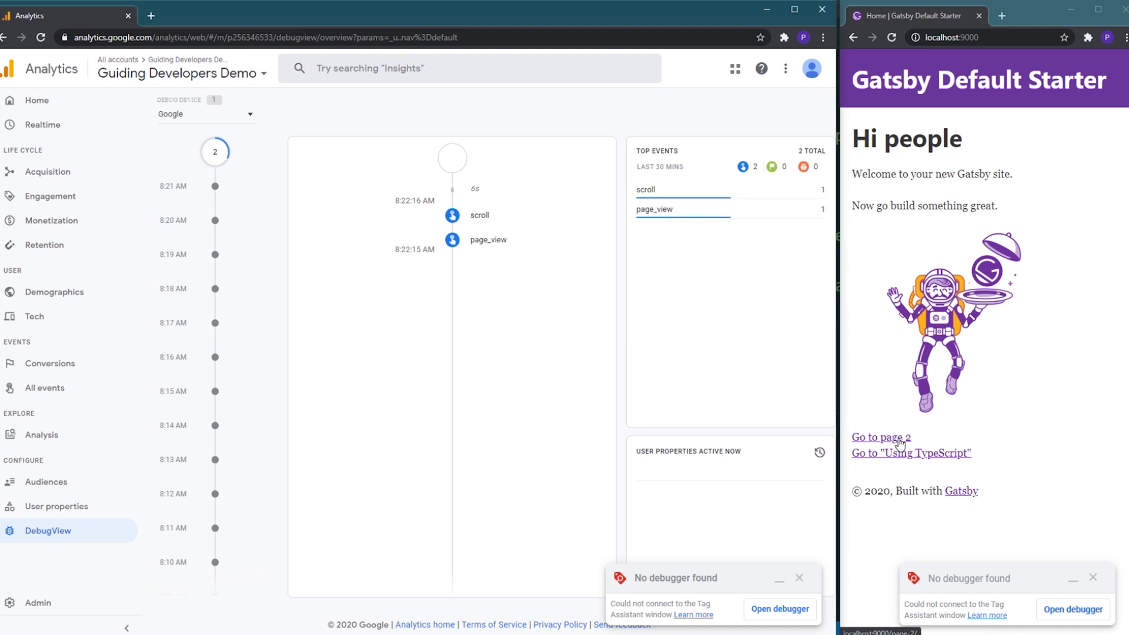
- Browse the Gatsby site: page 2, back home, Using TypeScript, then home again
left_click(900, 443)
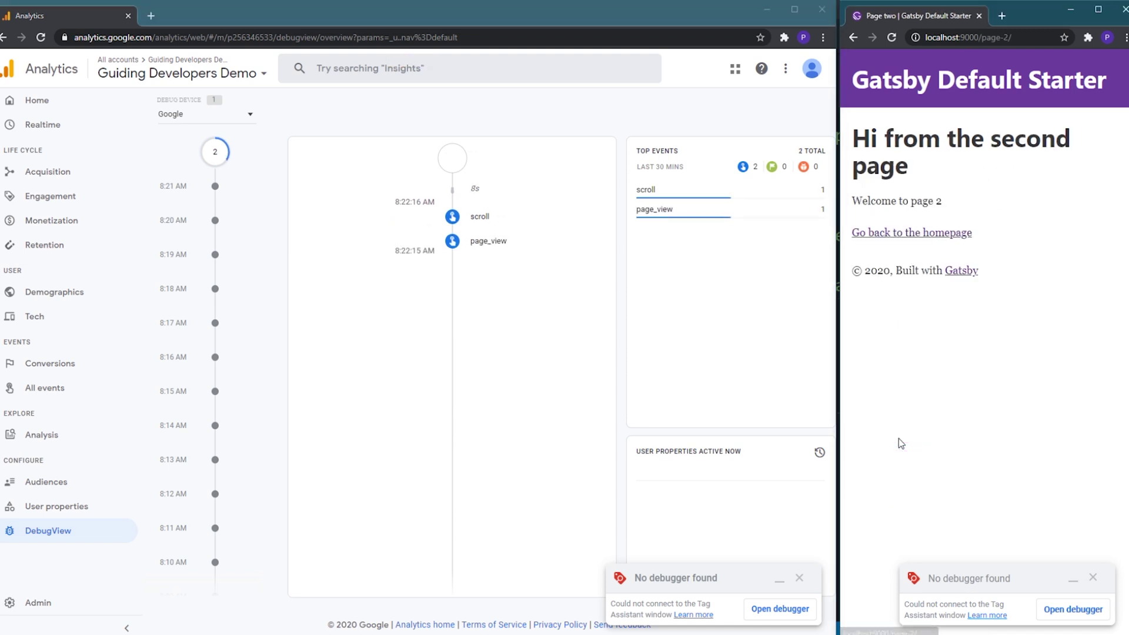
left_click(929, 234)
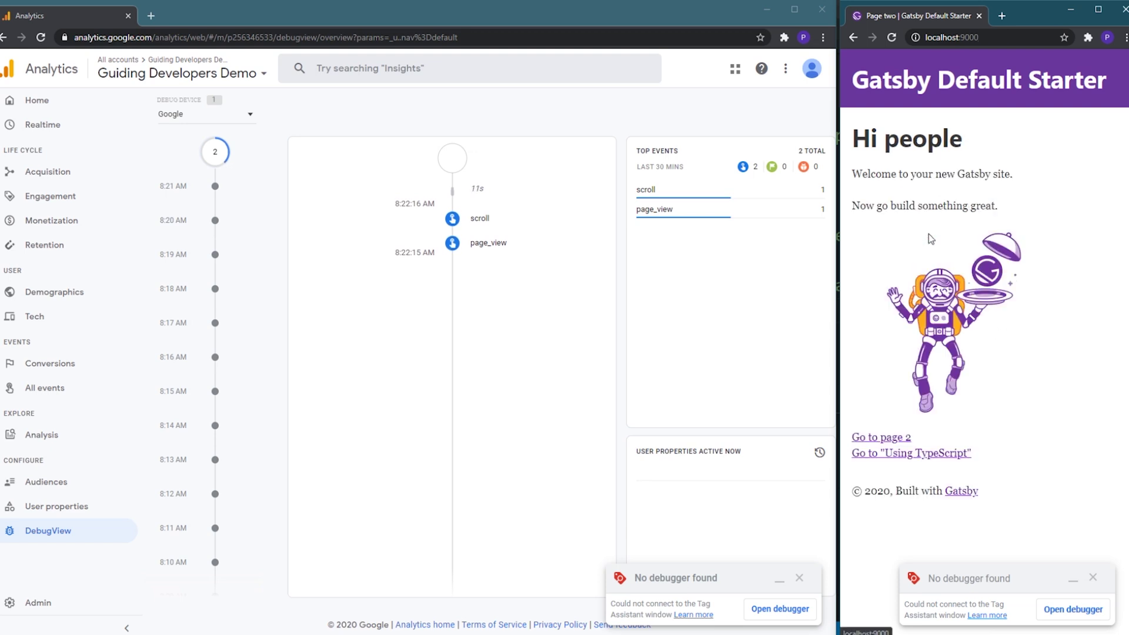
left_click(931, 457)
left_click(881, 90)
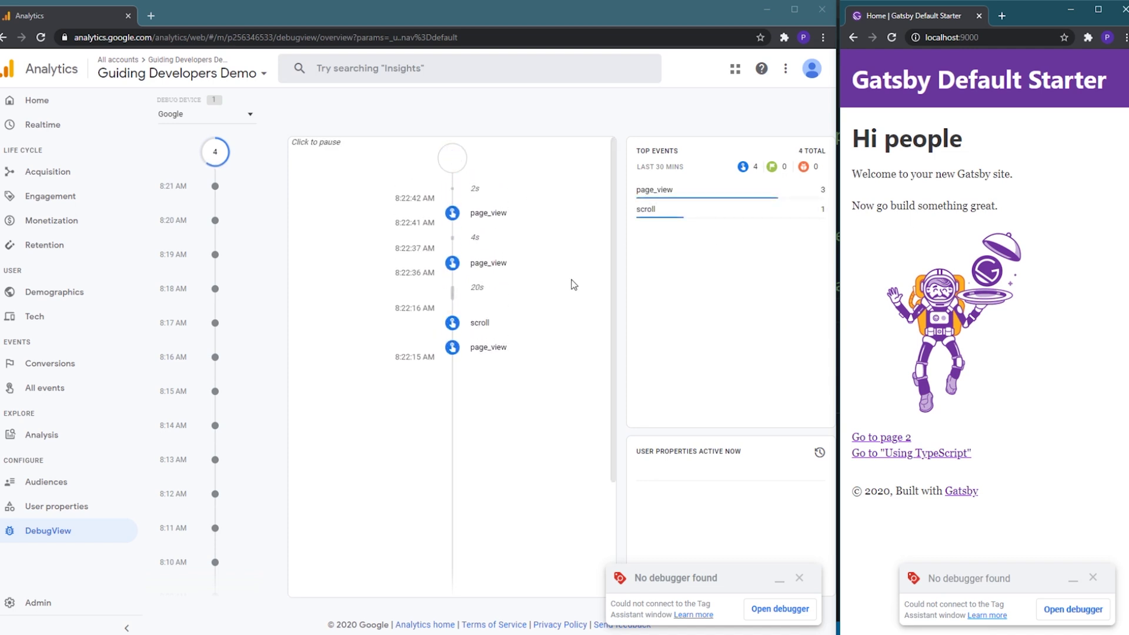
- Inspect the latest page_view in DebugView, confirming its page_location is the using-typescript URL
left_click(487, 218)
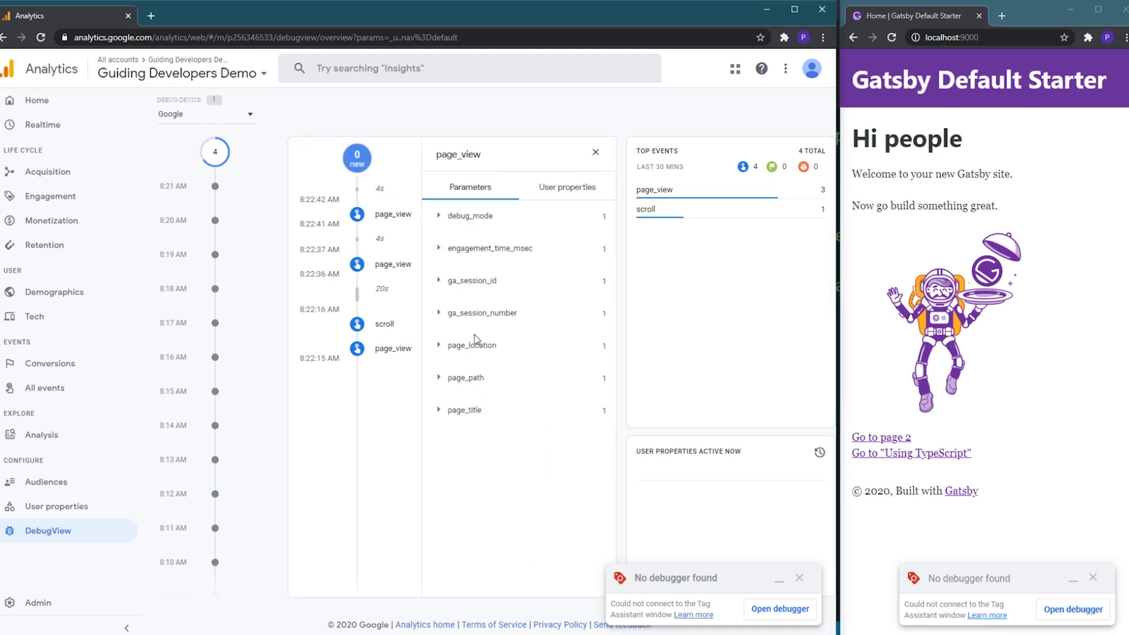
left_click(437, 347)
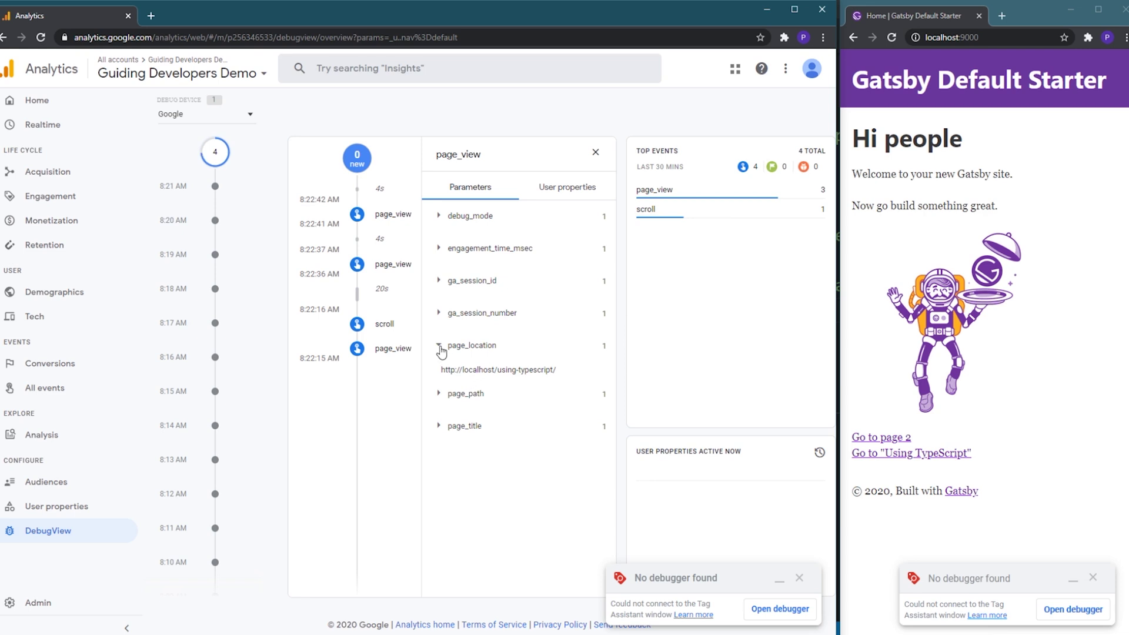
left_click(440, 347)
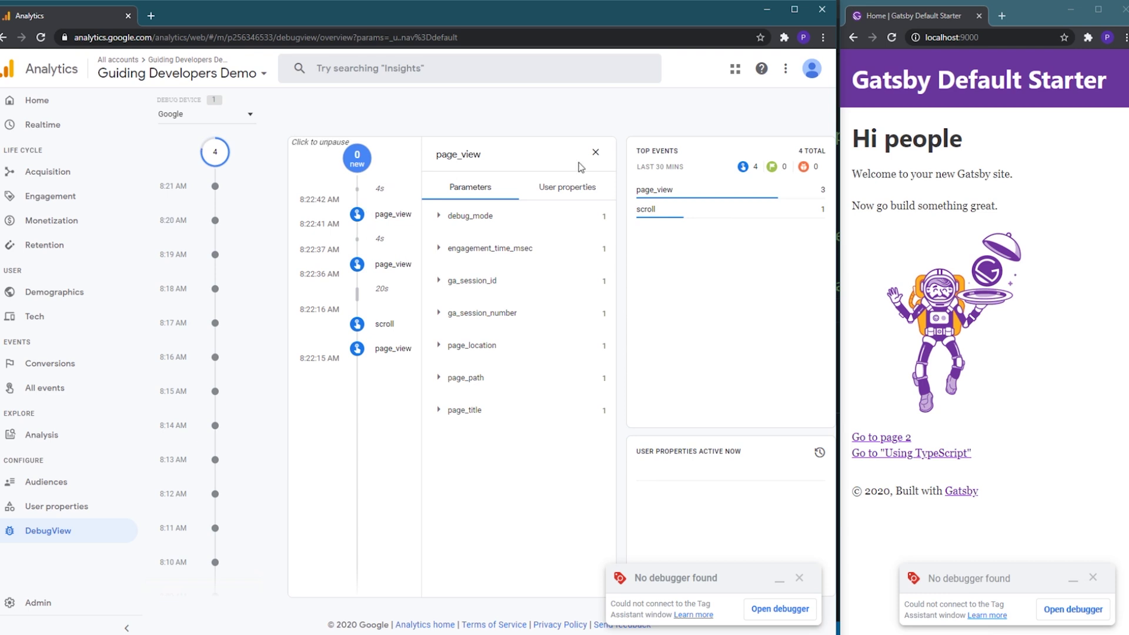
left_click(595, 154)
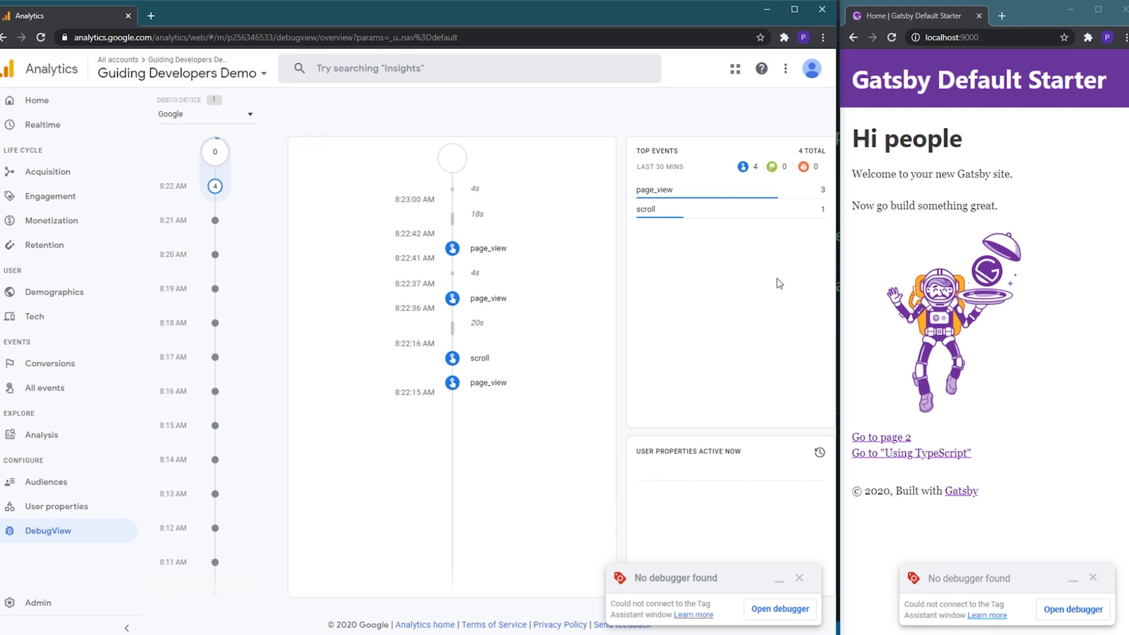
- Follow the footer Gatsby link, then check the click event's link_url and link_domain gatsbyjs.com
left_click(962, 492)
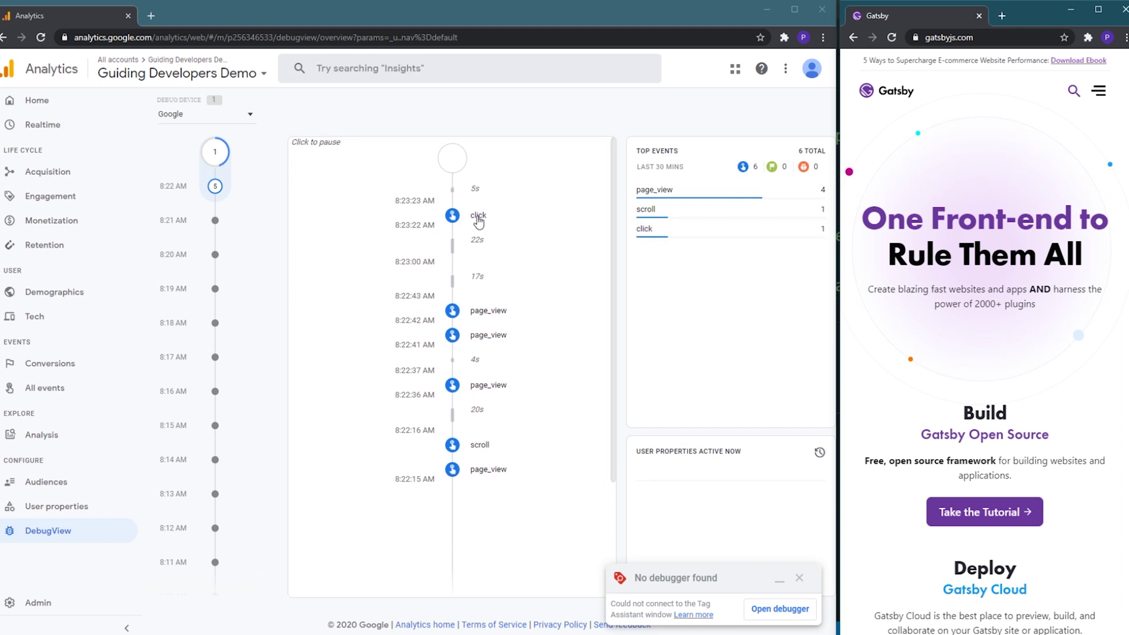
left_click(478, 217)
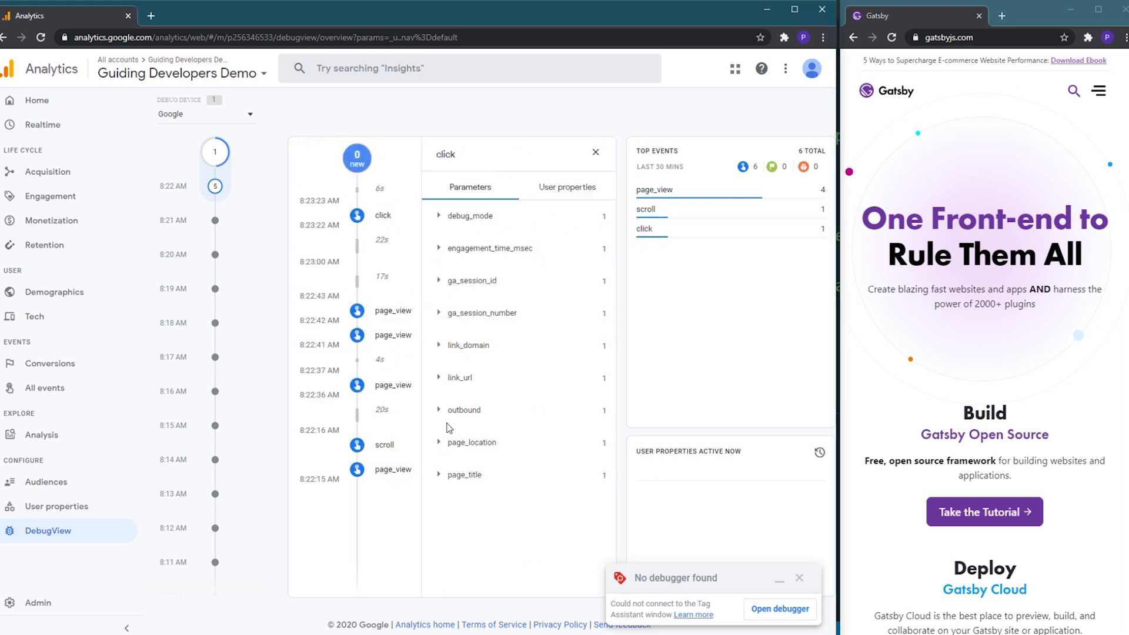
left_click(439, 378)
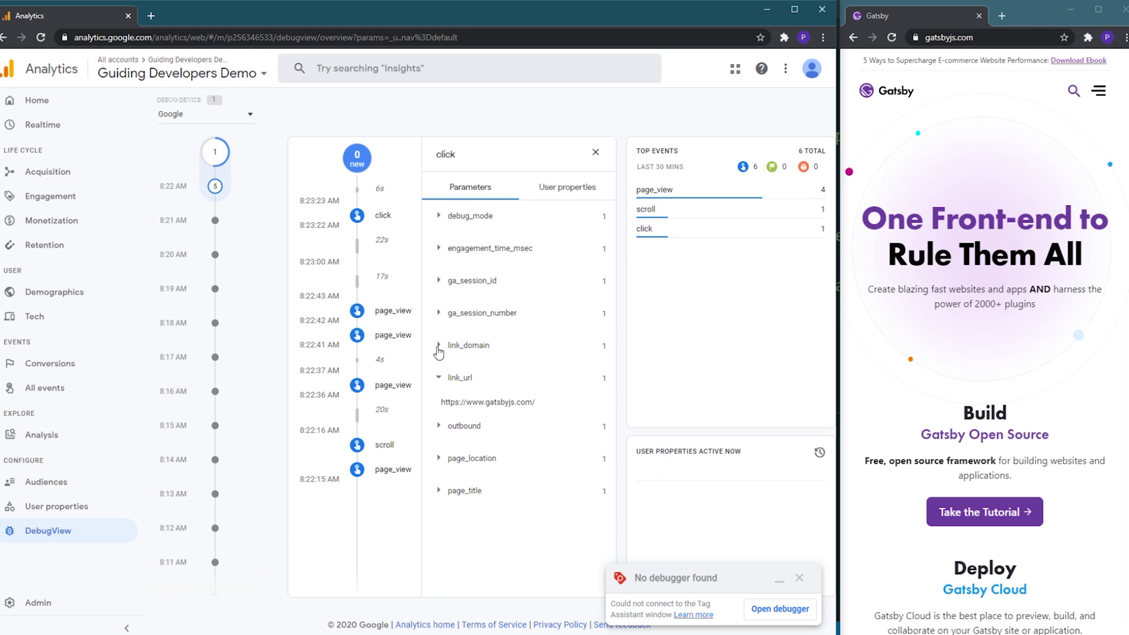
left_click(439, 347)
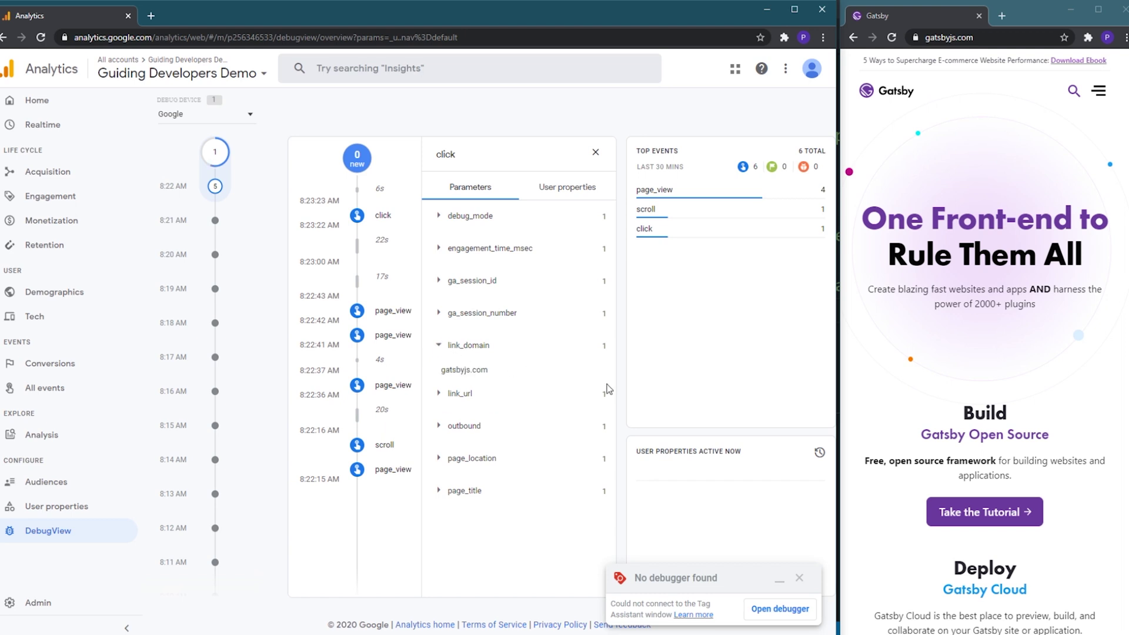